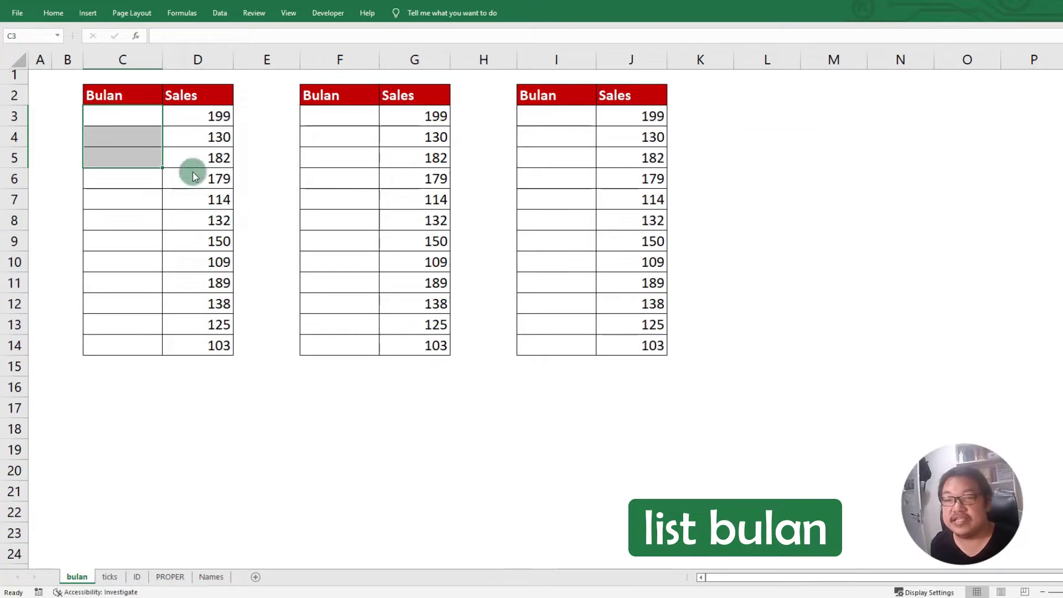
# Enter January in C3 and February in C4 of the left table's Bulan column.
pyautogui.click(142, 119)
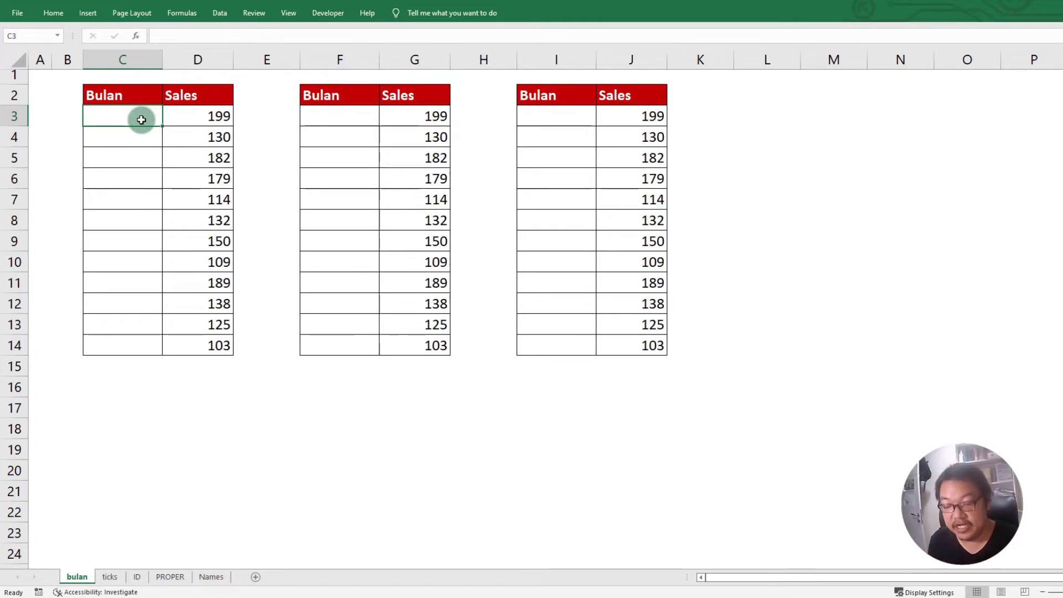
pyautogui.write('Jan')
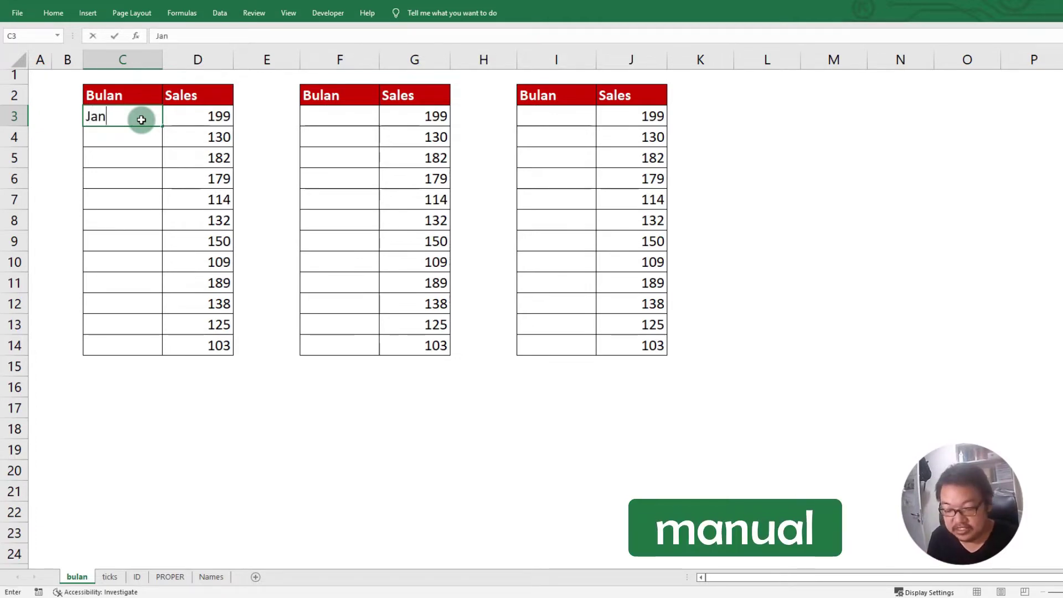
pyautogui.write('uary')
pyautogui.press('Return')
pyautogui.write('Feb')
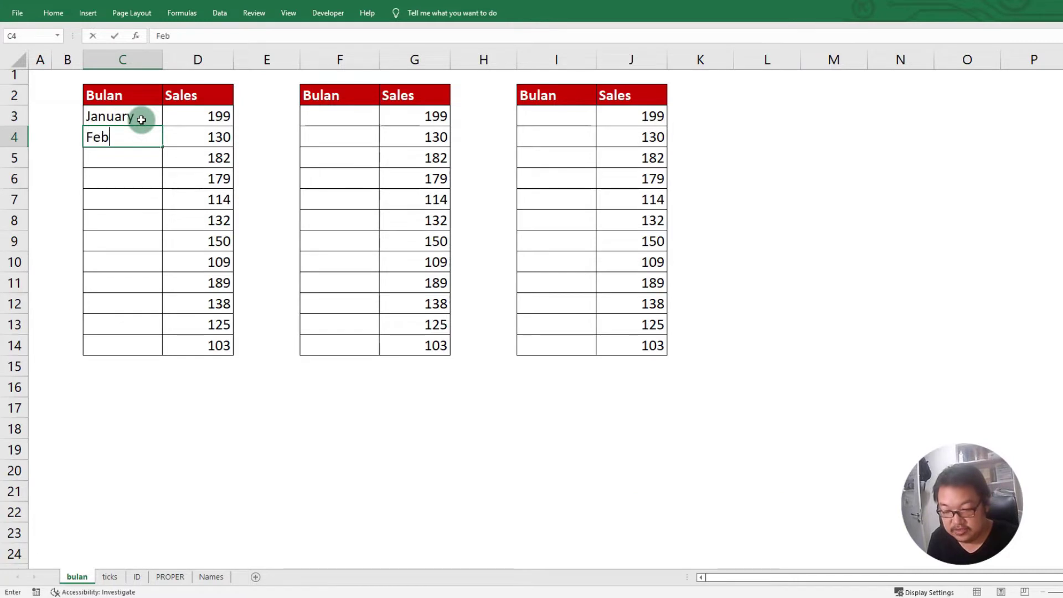
pyautogui.write('ruary')
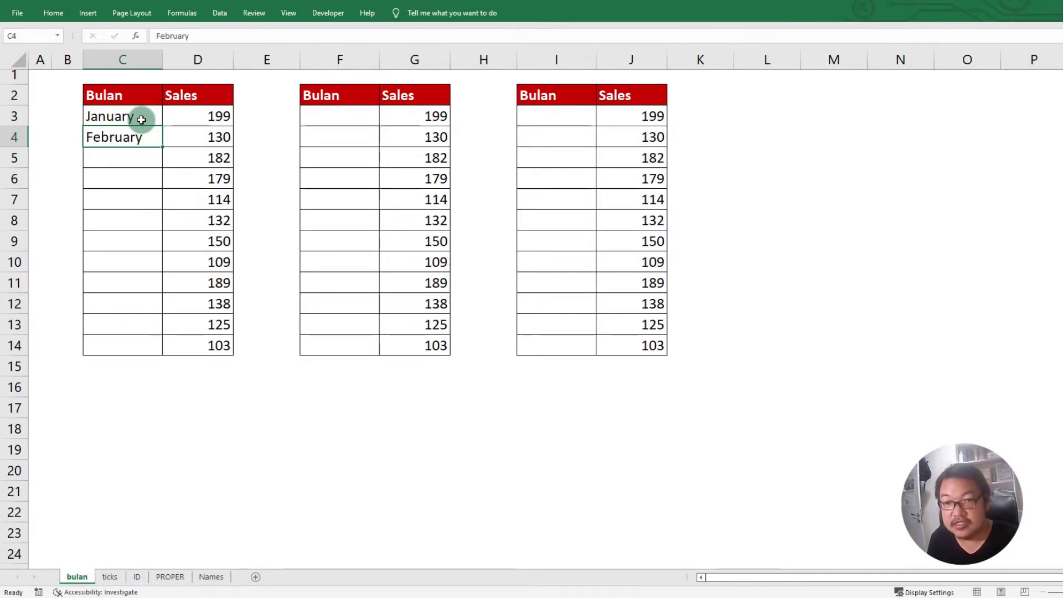
pyautogui.press('Return')
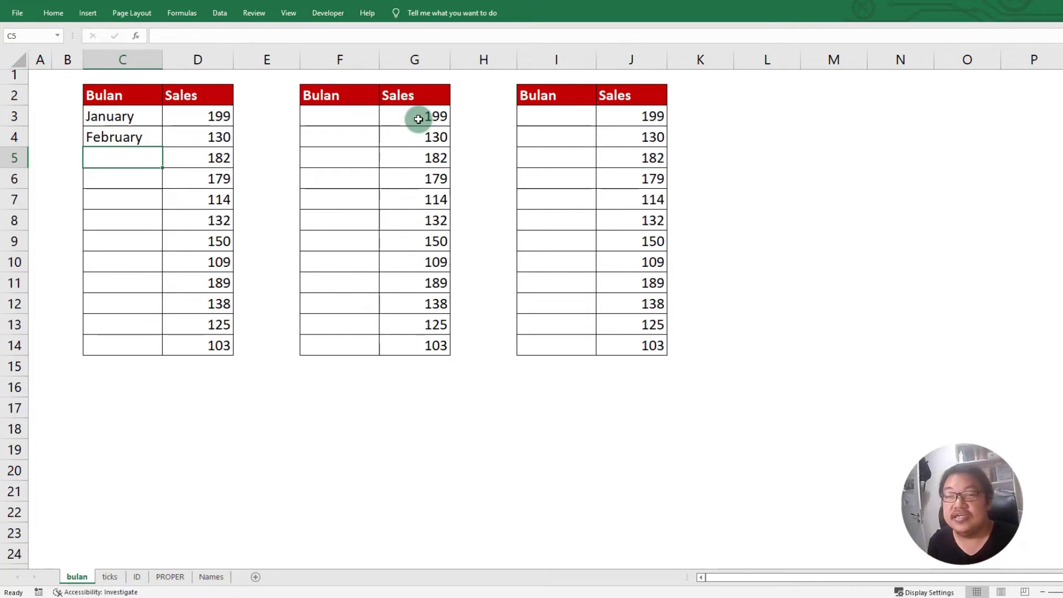
# Enter January in F3 and February in F4 of the middle table.
pyautogui.click(349, 116)
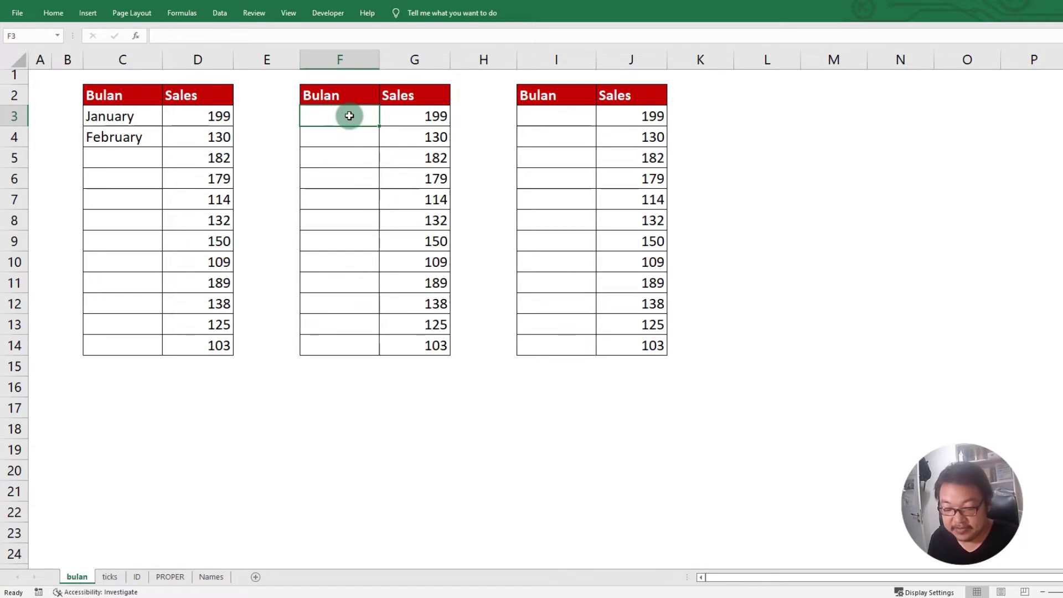
pyautogui.write('January')
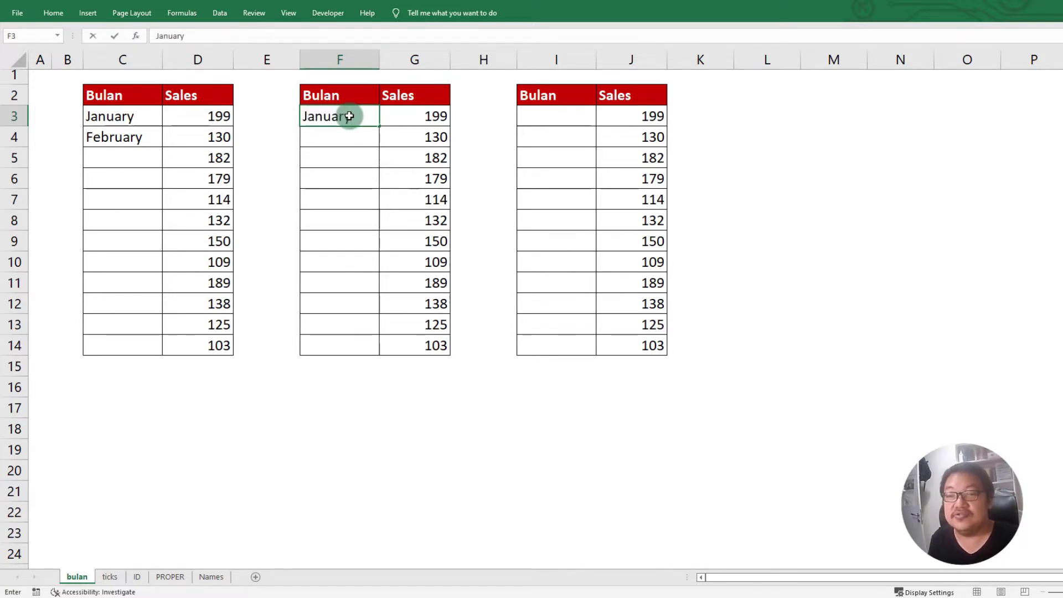
pyautogui.press('Return')
pyautogui.write('February')
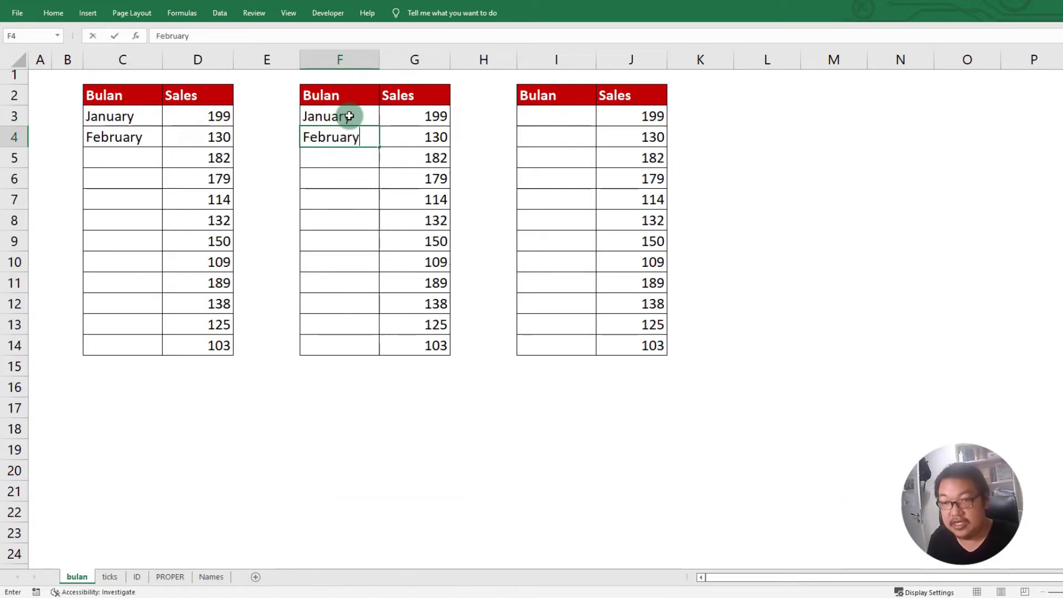
pyautogui.press('Return')
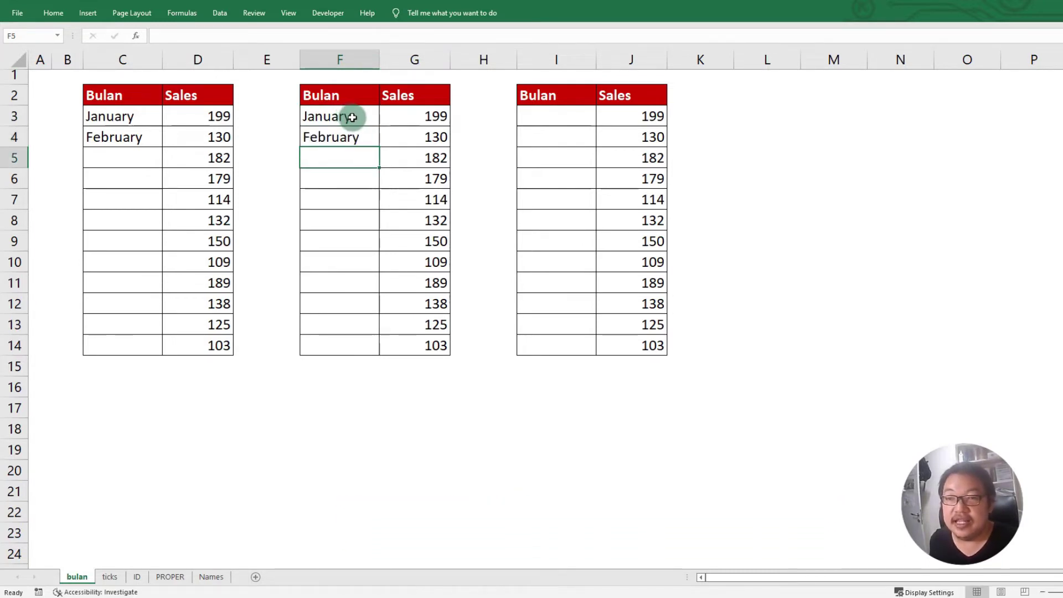
# Extend the January–February series down the column through December in F14.
pyautogui.moveTo(352, 117); pyautogui.dragTo(357, 138)
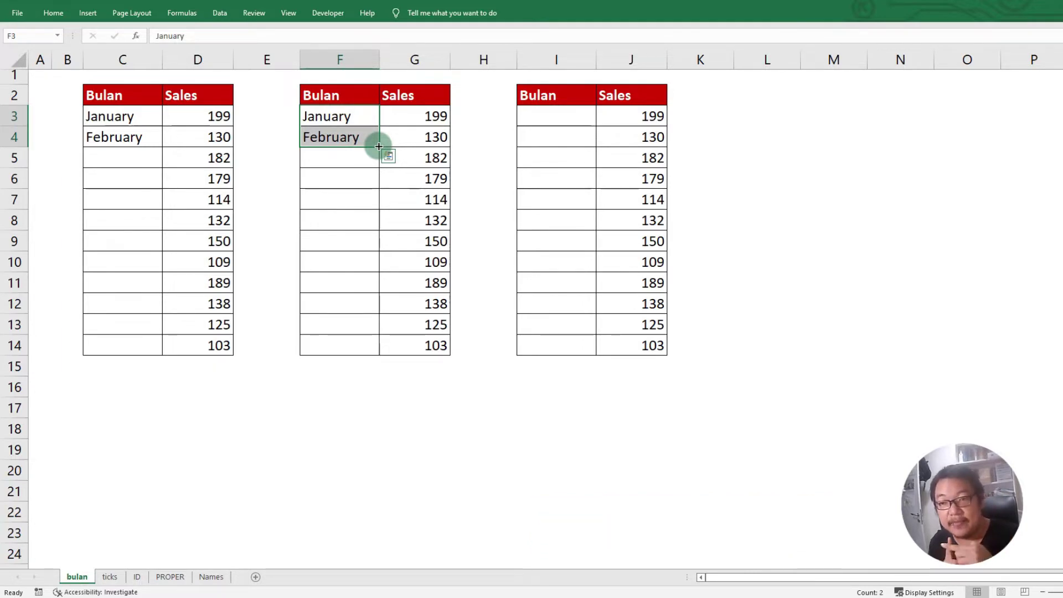
pyautogui.moveTo(379, 146); pyautogui.dragTo(381, 229)
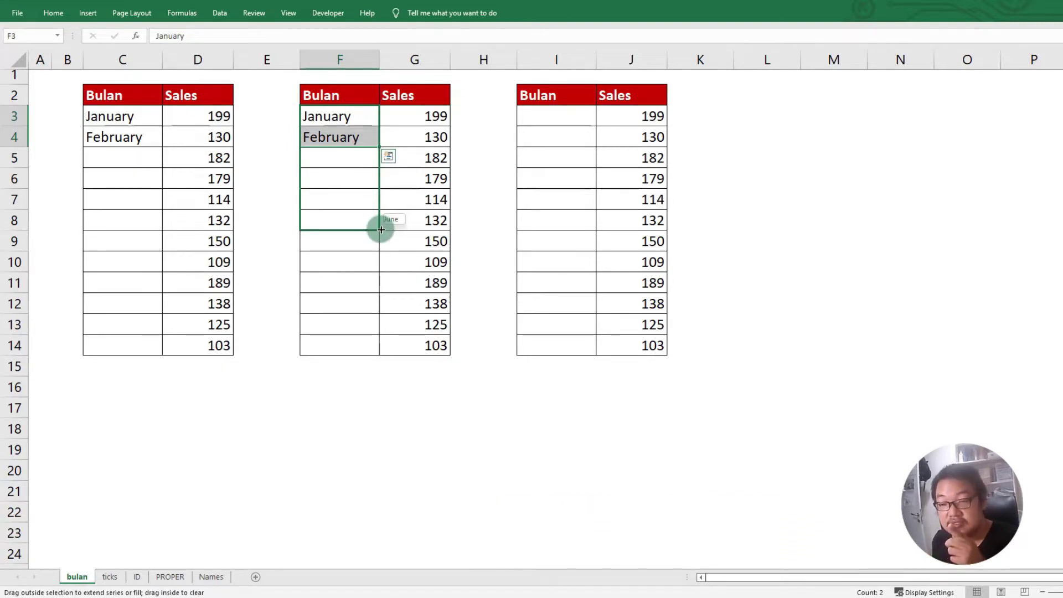
pyautogui.moveTo(381, 229); pyautogui.dragTo(384, 249)
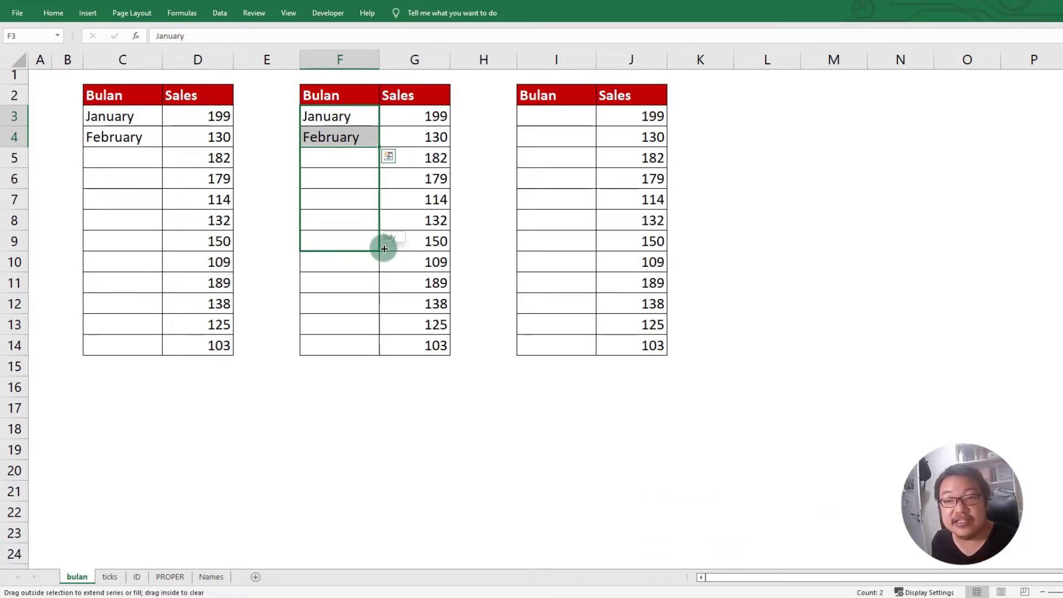
pyautogui.moveTo(384, 249); pyautogui.dragTo(385, 352)
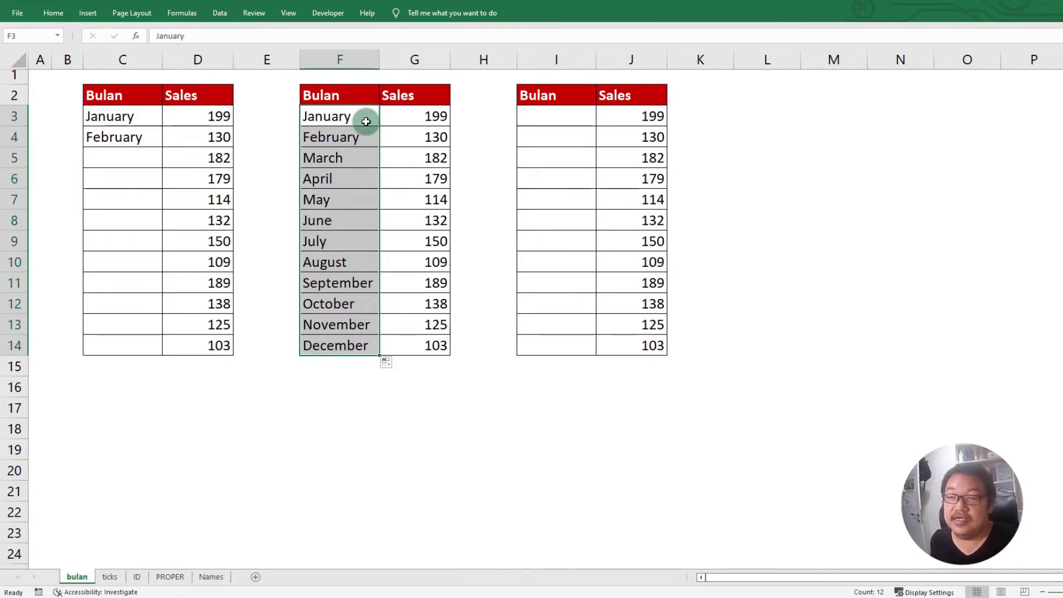
# Enter 1/01/2022 and 1/02/2022 in I3:I4 and extend the dates down to 01/12/2022.
pyautogui.click(572, 120)
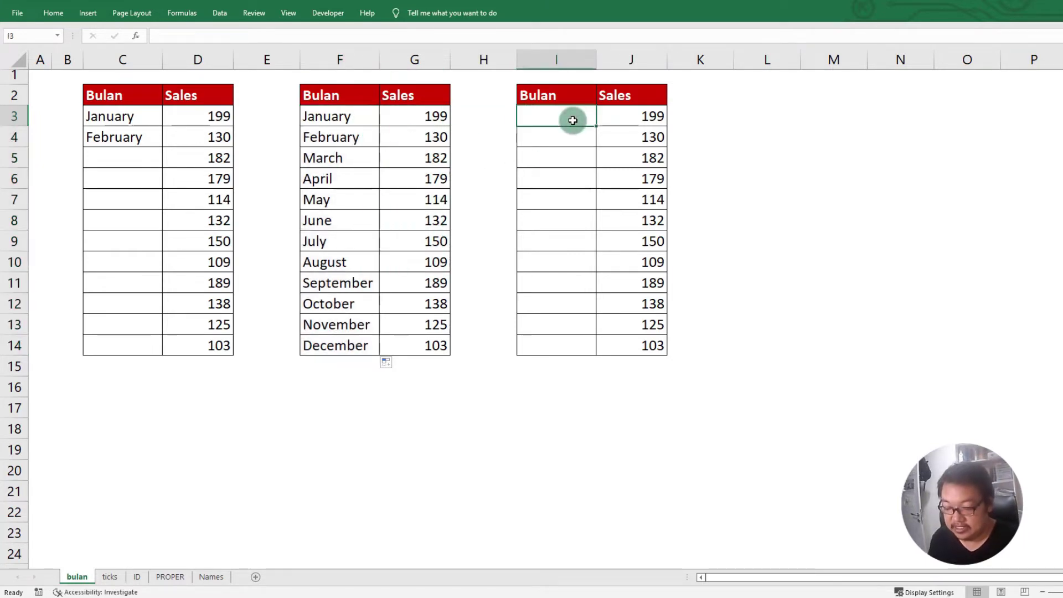
pyautogui.write('1')
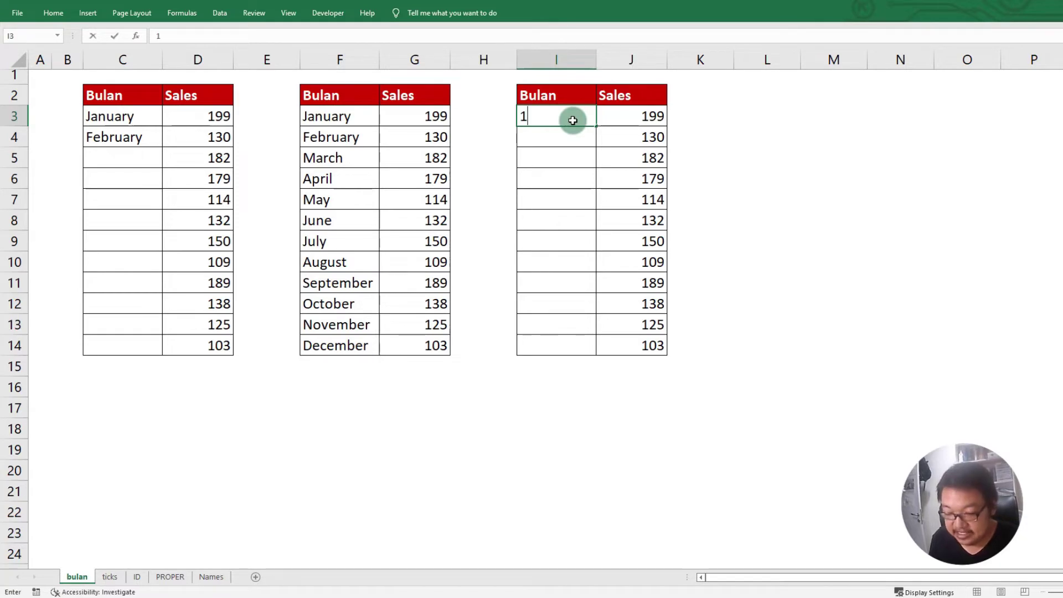
pyautogui.write('/01/2022')
pyautogui.press('Return')
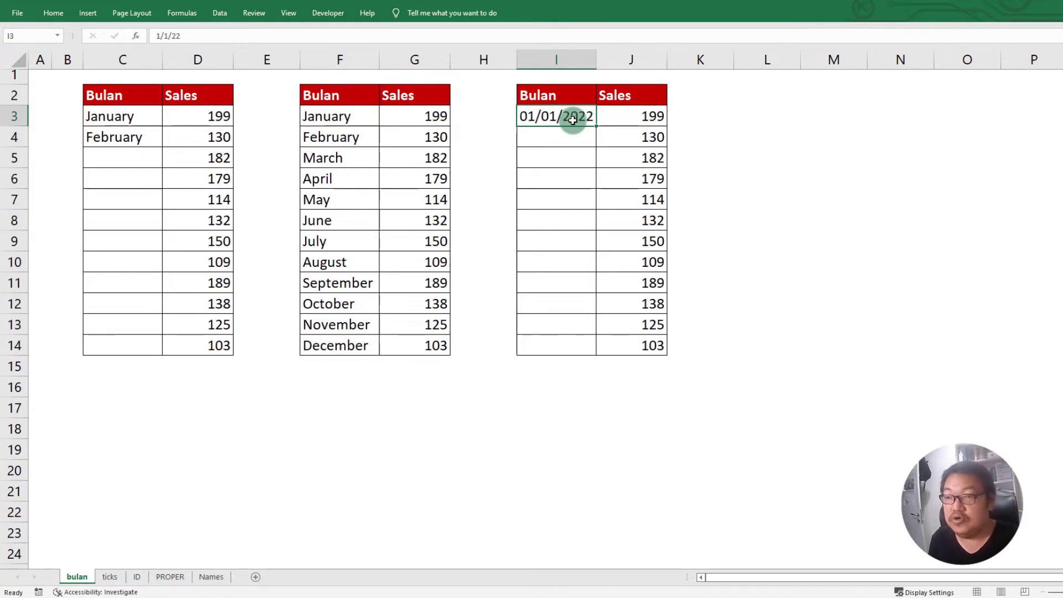
pyautogui.write('1/2')
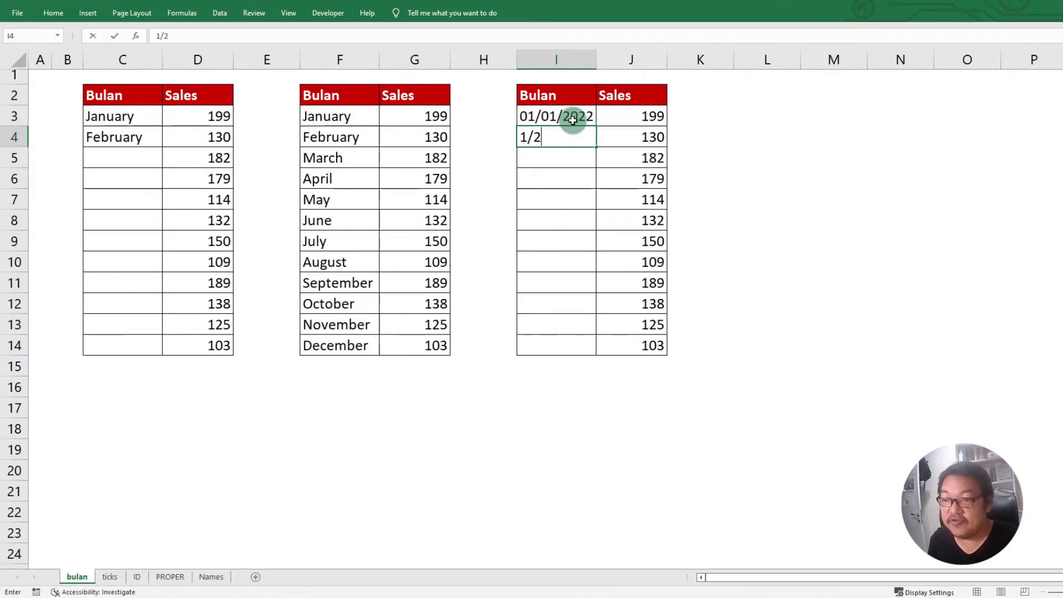
pyautogui.press('Return')
pyautogui.moveTo(572, 120); pyautogui.dragTo(596, 346)
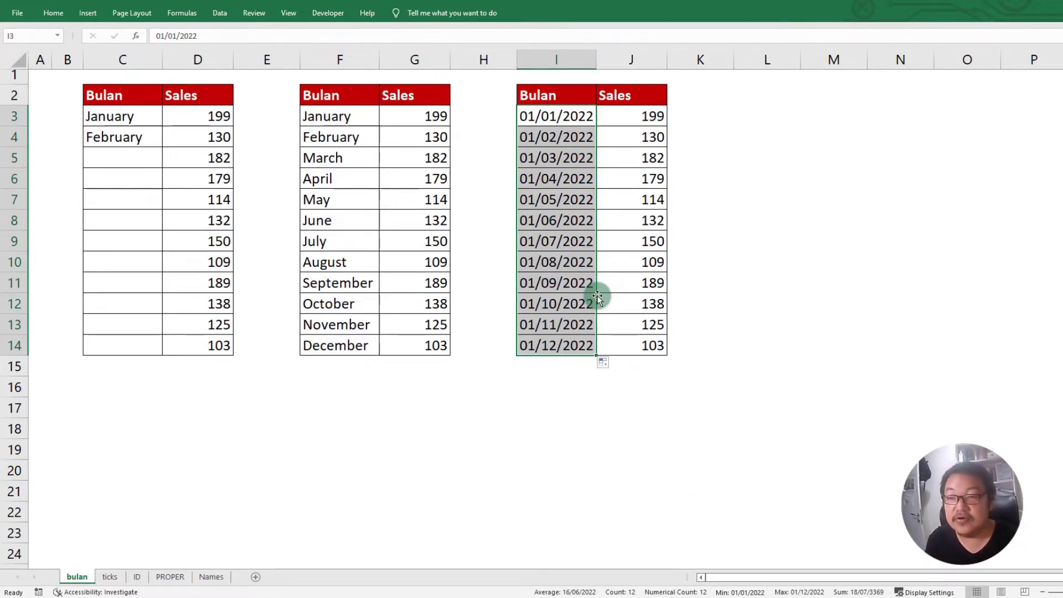
pyautogui.hotkey('ctrl', '1')
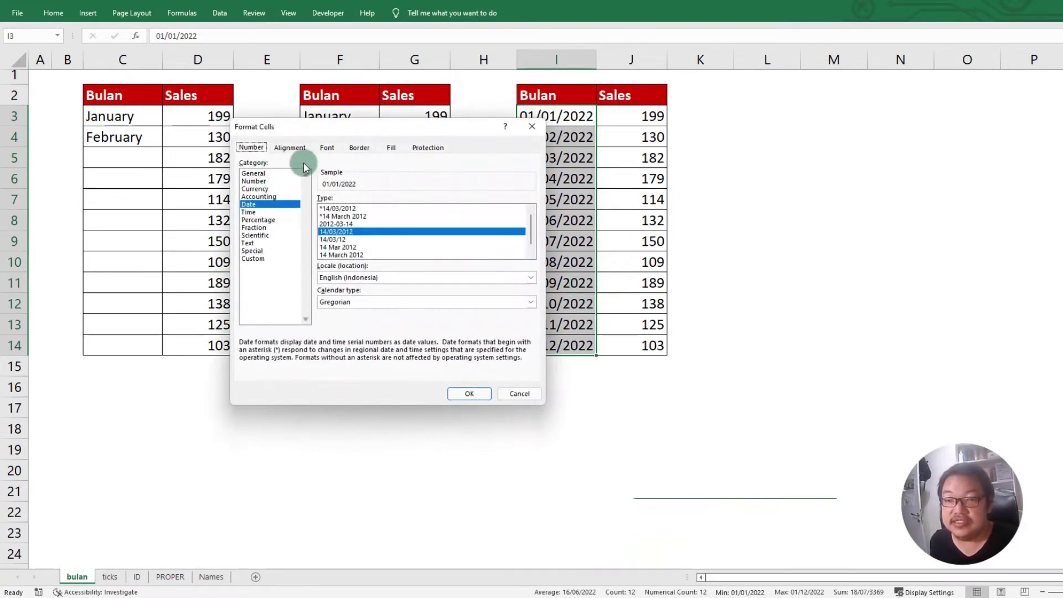
# Apply the custom number format mmmm so the right table's dates show as month names.
pyautogui.moveTo(318, 132); pyautogui.dragTo(466, 173)
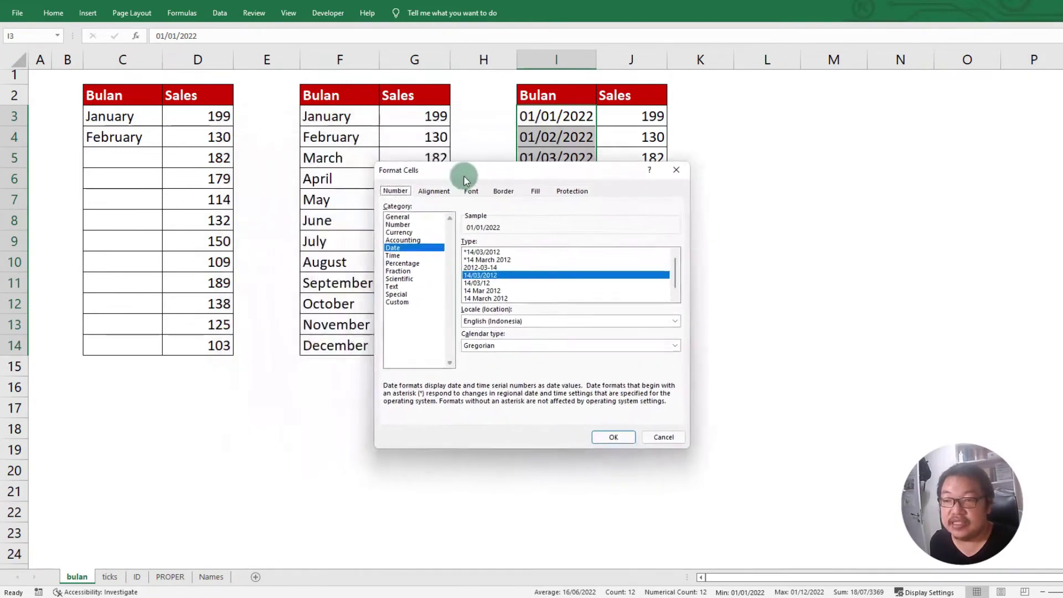
pyautogui.click(406, 250)
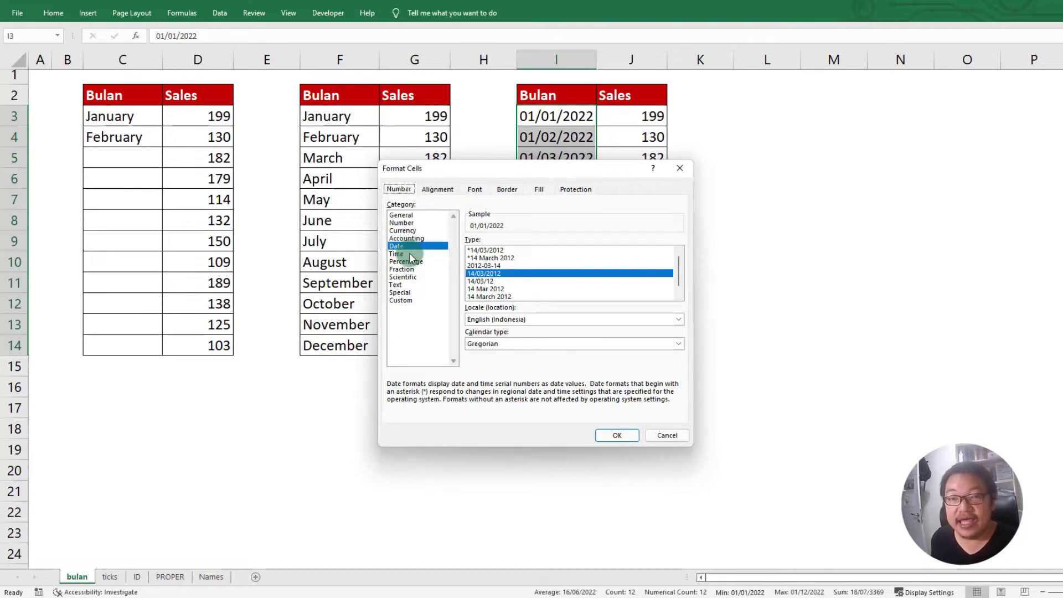
pyautogui.click(411, 301)
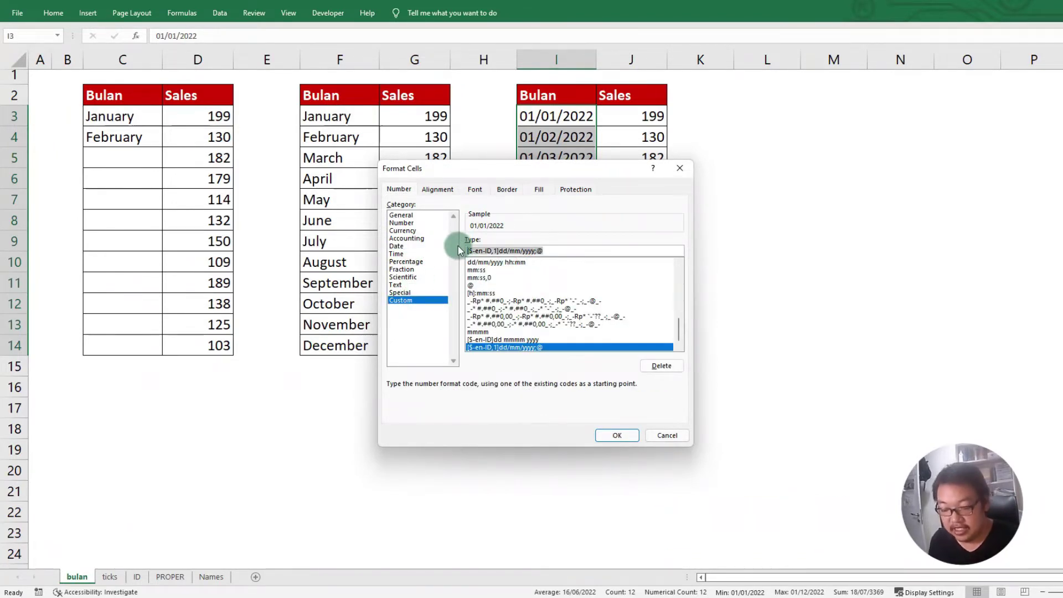
pyautogui.write('mmm')
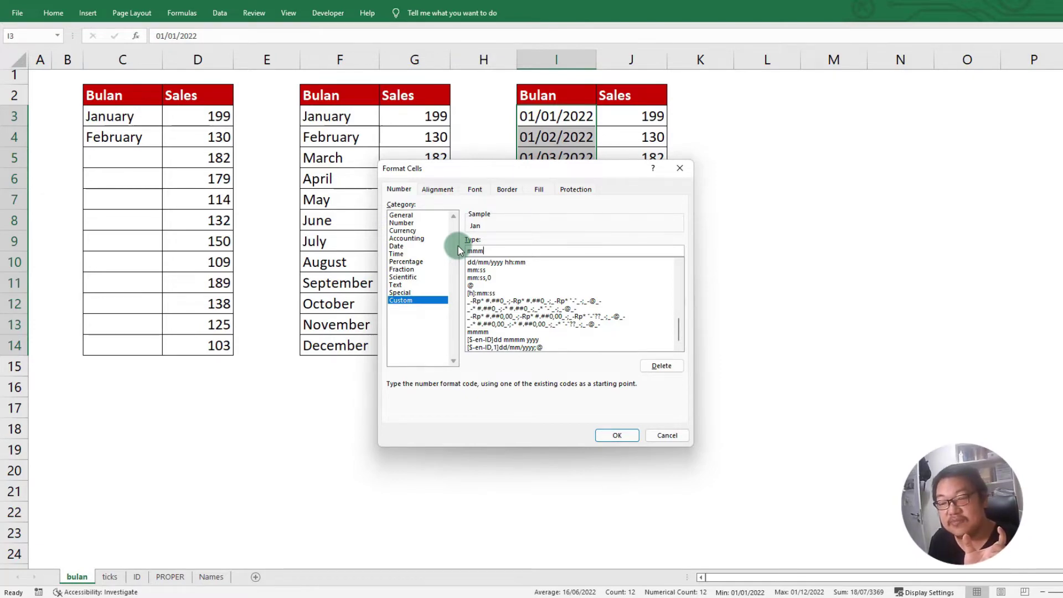
pyautogui.write('m')
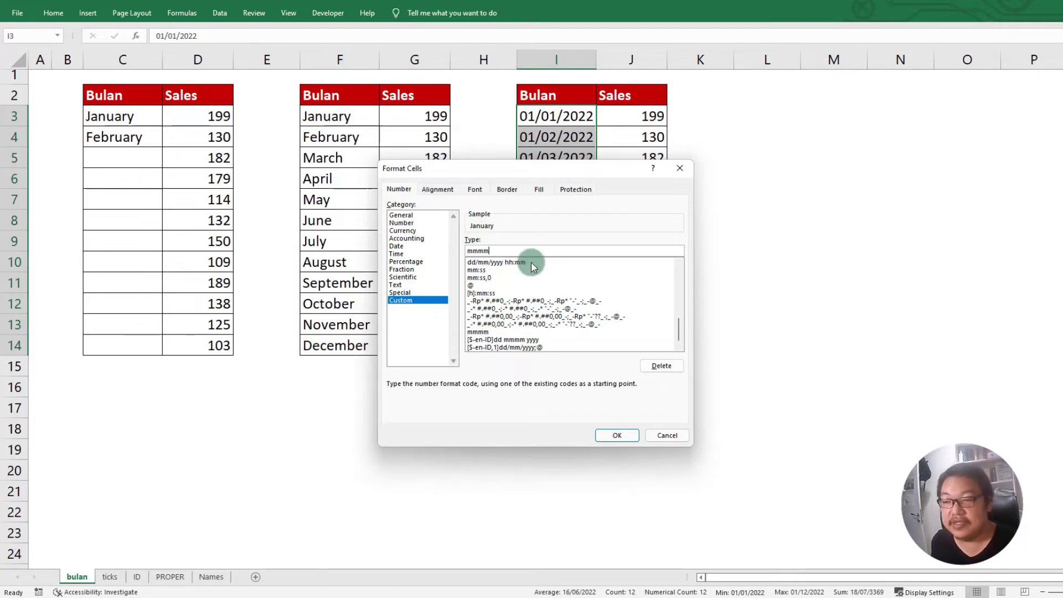
pyautogui.click(625, 434)
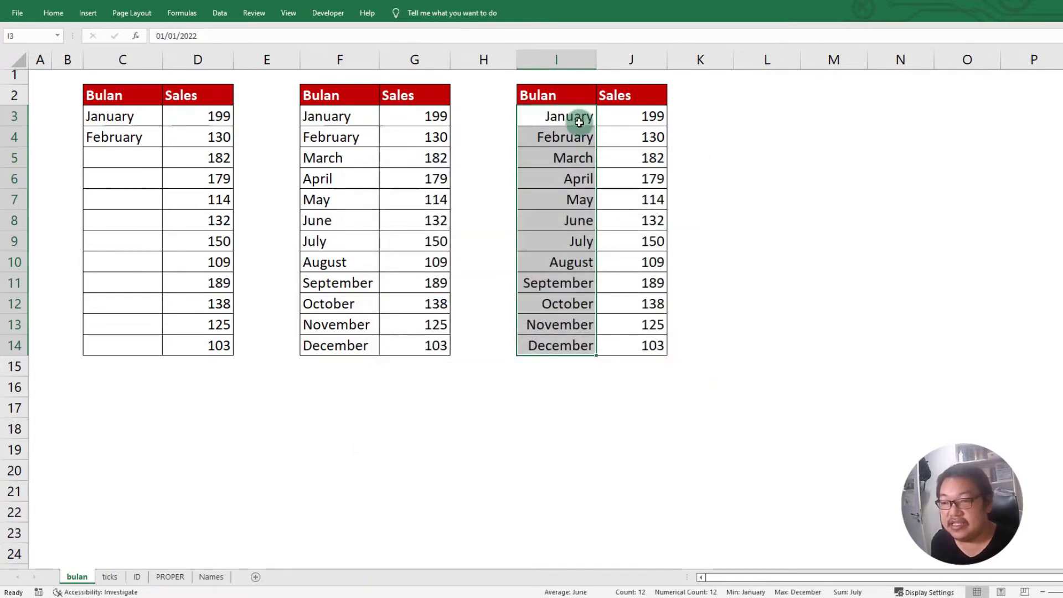
# Type the label TEXT in cell F16 below the middle table.
pyautogui.moveTo(578, 122); pyautogui.dragTo(581, 346)
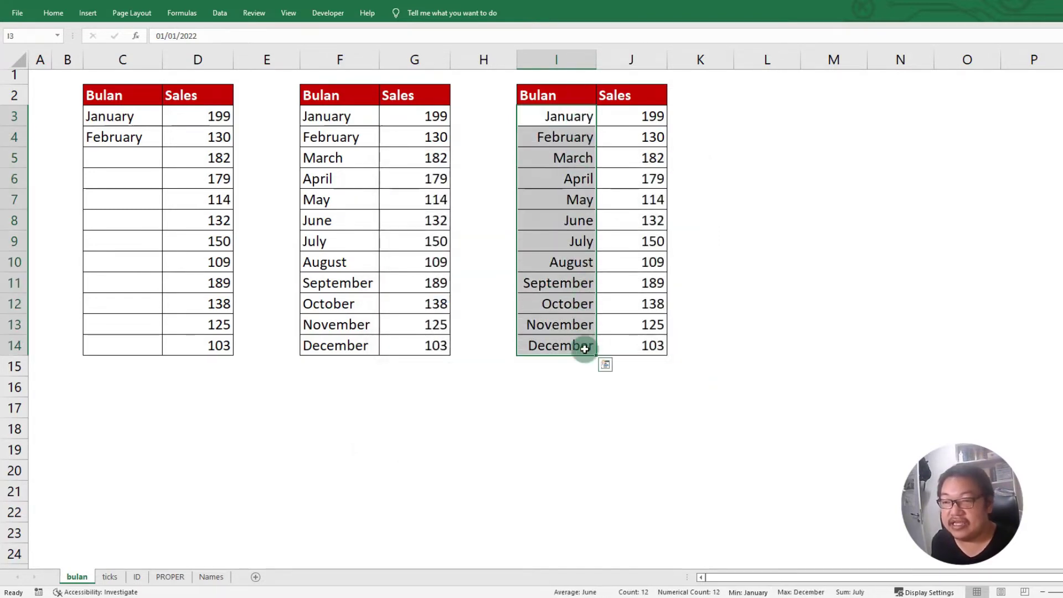
pyautogui.moveTo(360, 117); pyautogui.dragTo(354, 344)
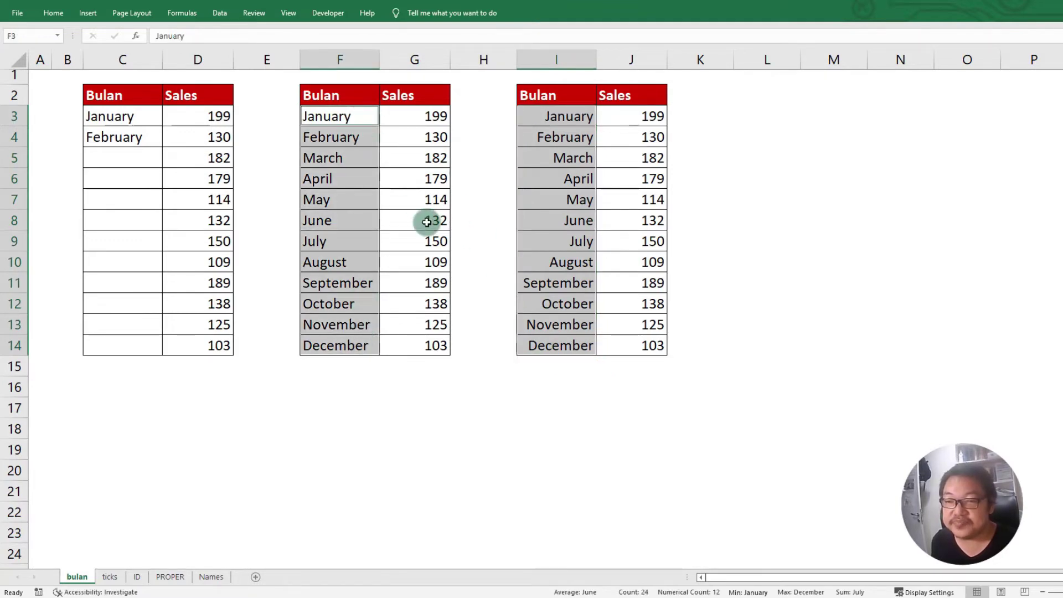
pyautogui.click(342, 60)
pyautogui.click(344, 378)
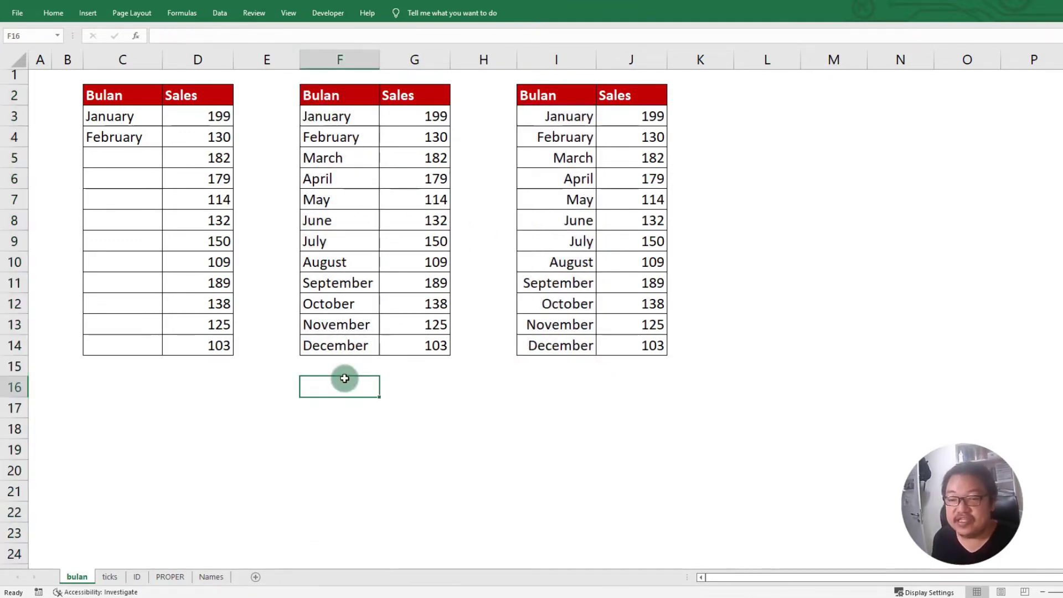
pyautogui.write('TEXT')
pyautogui.press('Return')
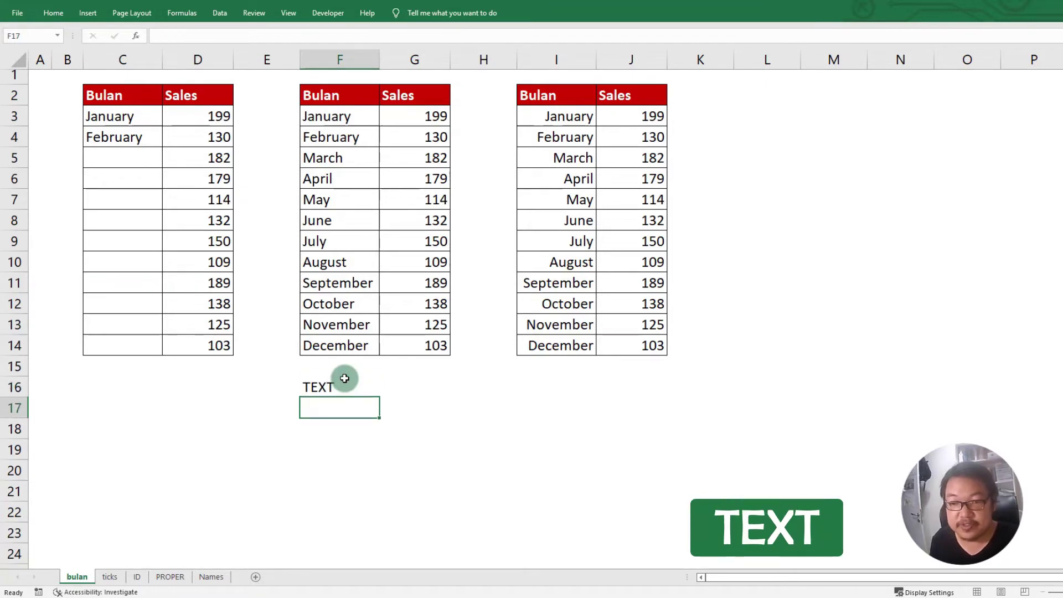
# Select the middle table's month names and open December in F14 for editing.
pyautogui.moveTo(339, 113); pyautogui.dragTo(349, 339)
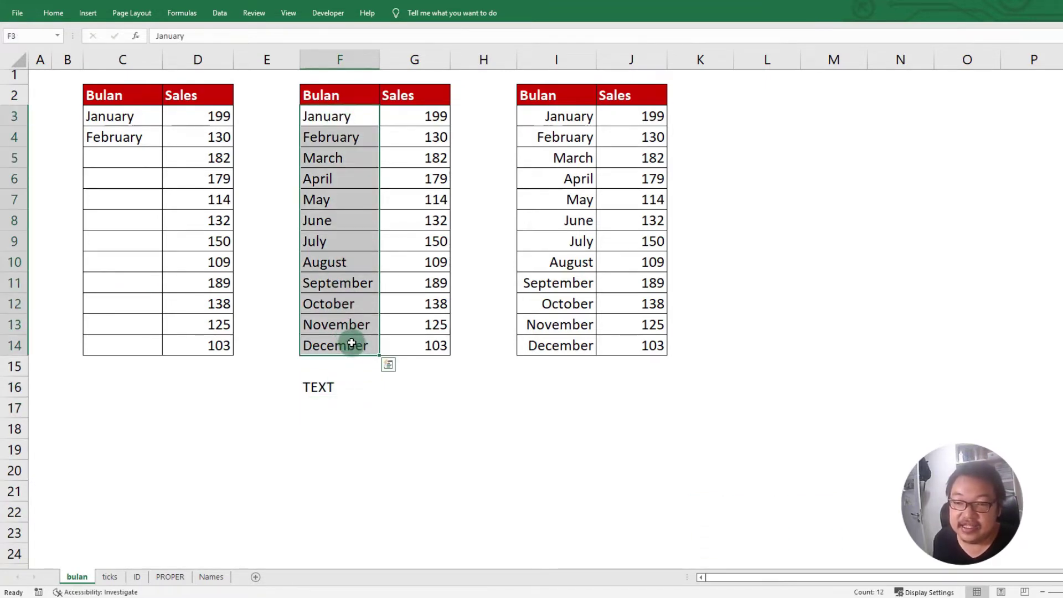
pyautogui.click(352, 345)
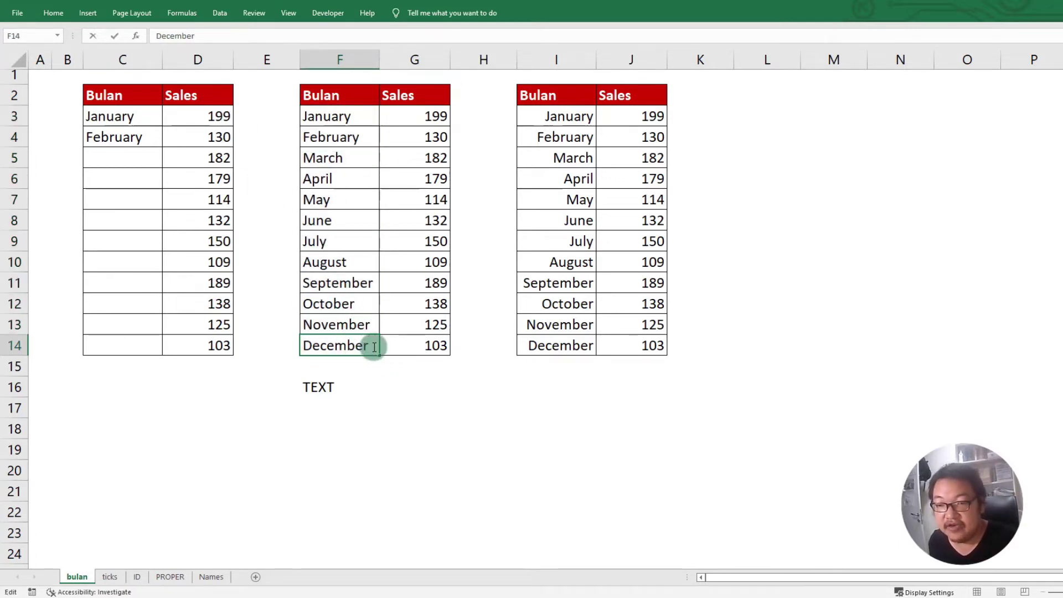
pyautogui.doubleClick(370, 345)
pyautogui.moveTo(367, 346); pyautogui.dragTo(296, 352)
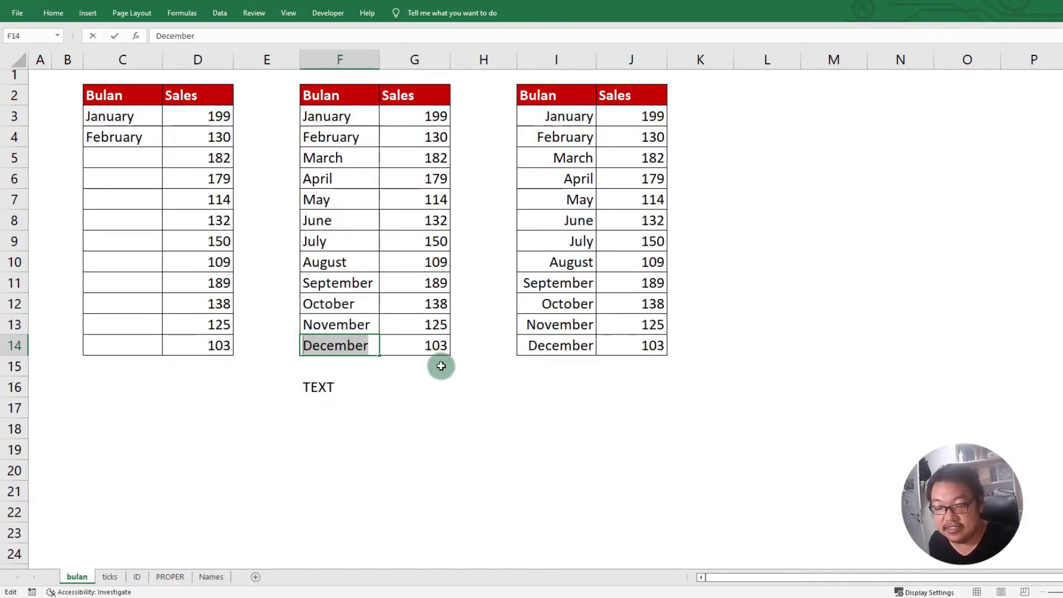
# Leave F14 and type the label NUMBER in cell I16 beneath the right table.
pyautogui.press('Escape')
pyautogui.click(555, 349)
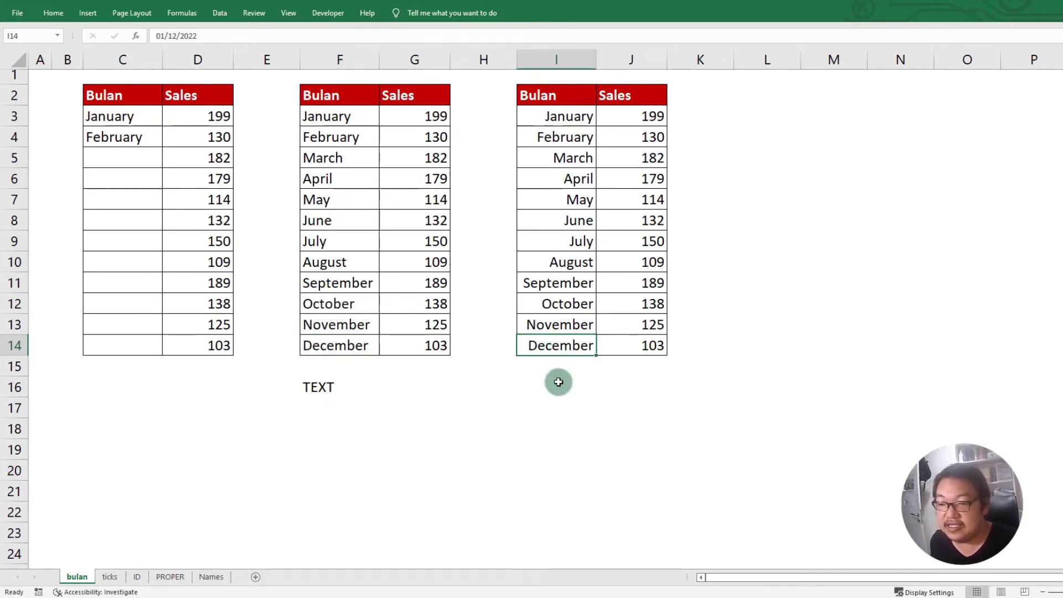
pyautogui.press('Down')
pyautogui.press('Down')
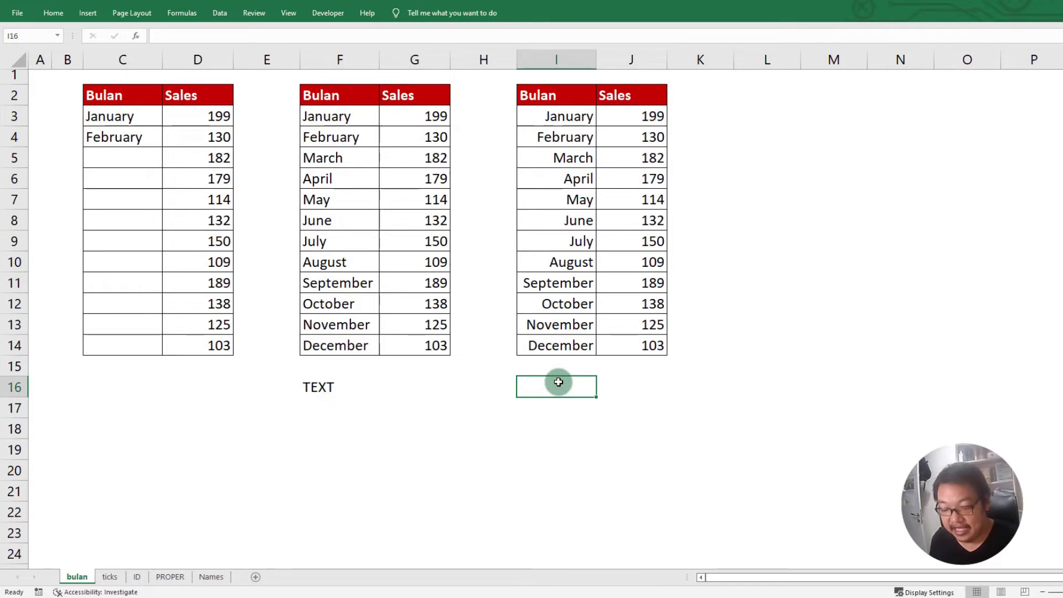
pyautogui.write('NUMBER')
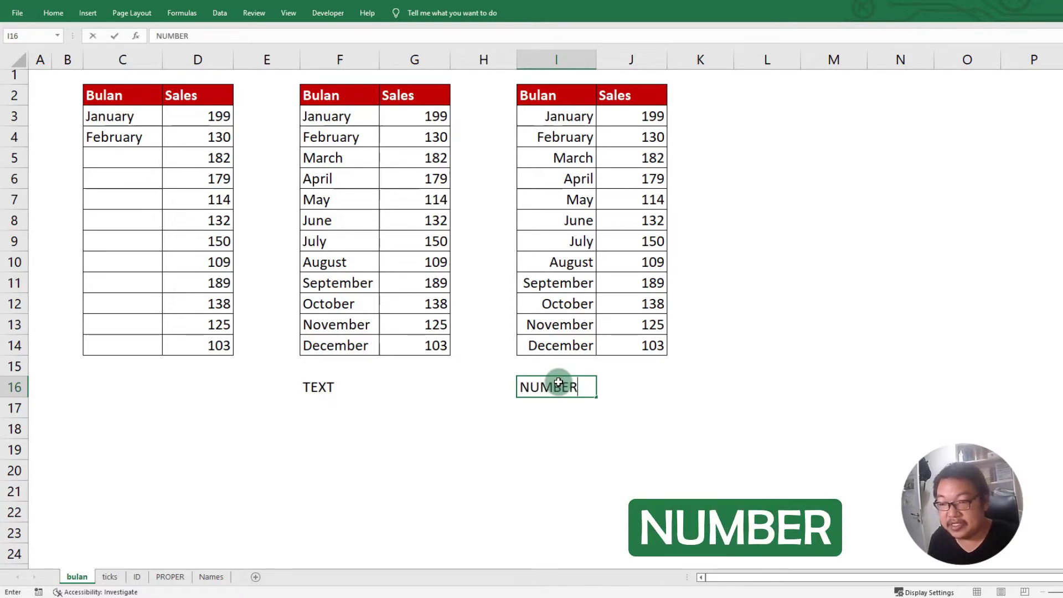
pyautogui.press('Return')
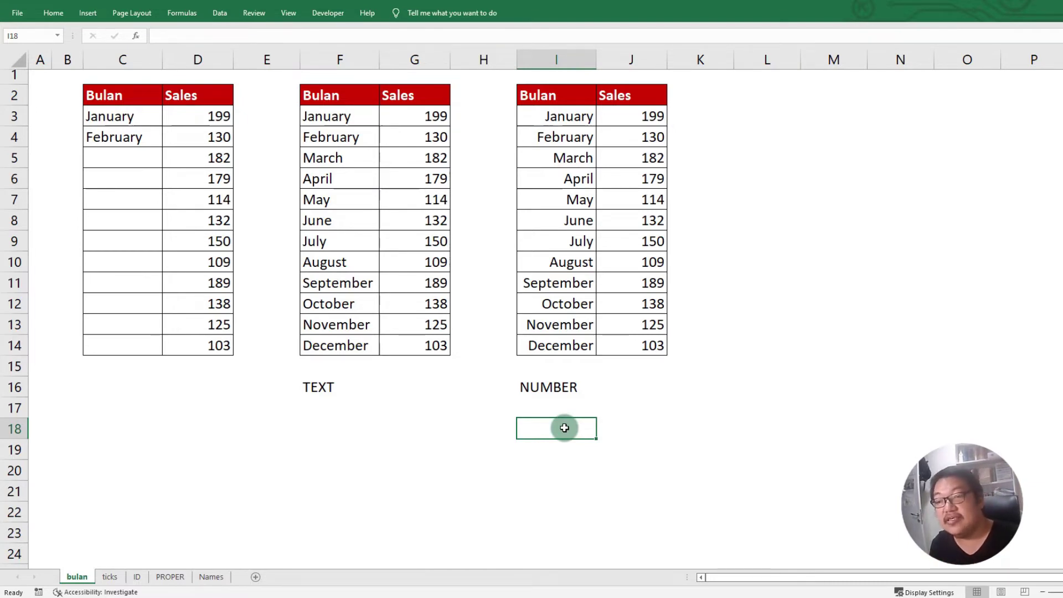
pyautogui.moveTo(556, 60); pyautogui.dragTo(622, 61)
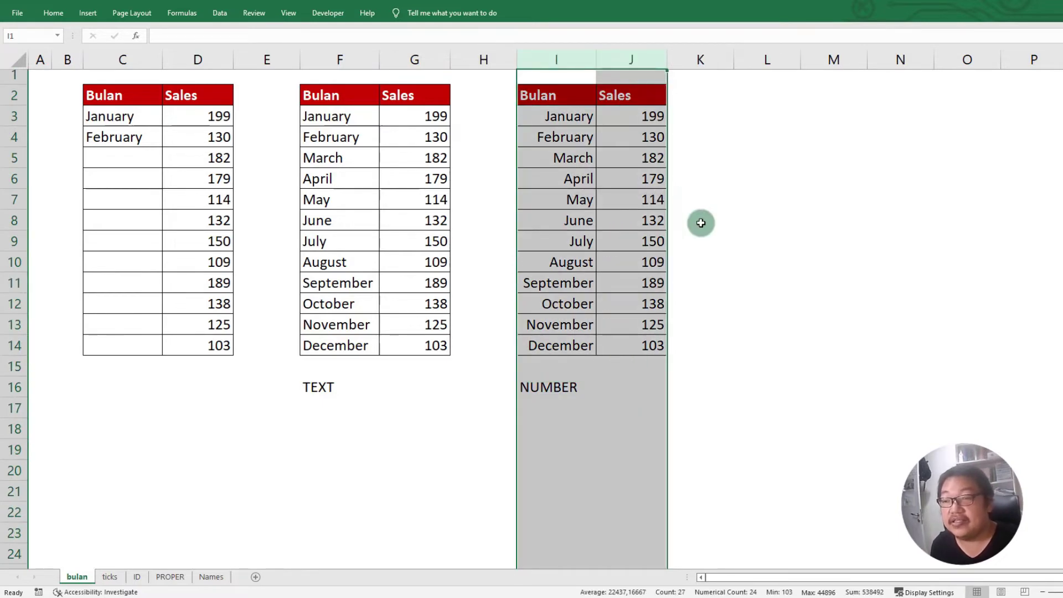
pyautogui.moveTo(565, 117); pyautogui.dragTo(570, 346)
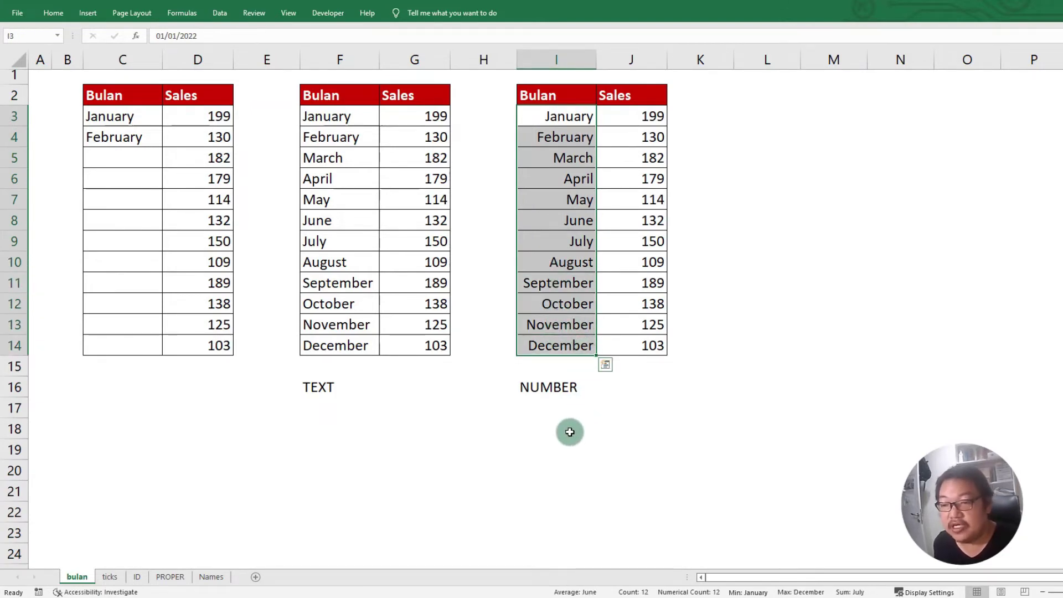
pyautogui.click(565, 426)
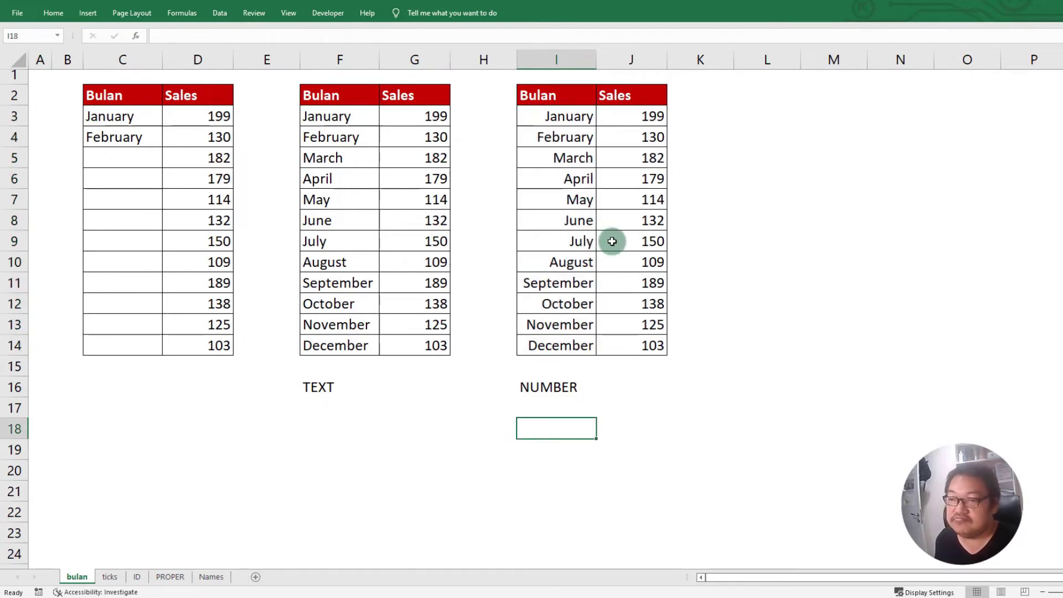
pyautogui.moveTo(626, 241); pyautogui.dragTo(622, 338)
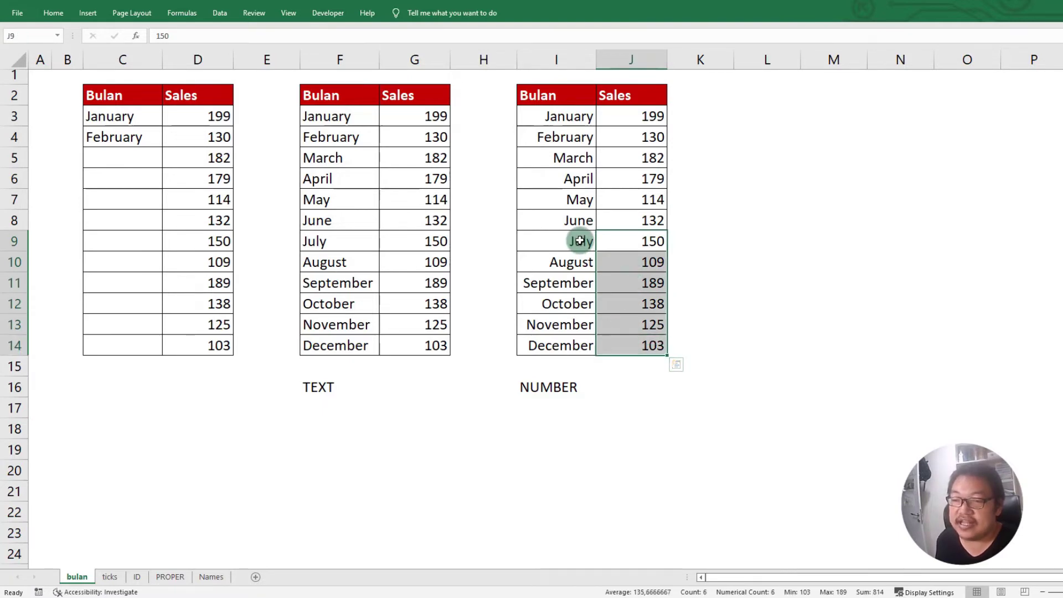
pyautogui.moveTo(577, 241); pyautogui.dragTo(581, 345)
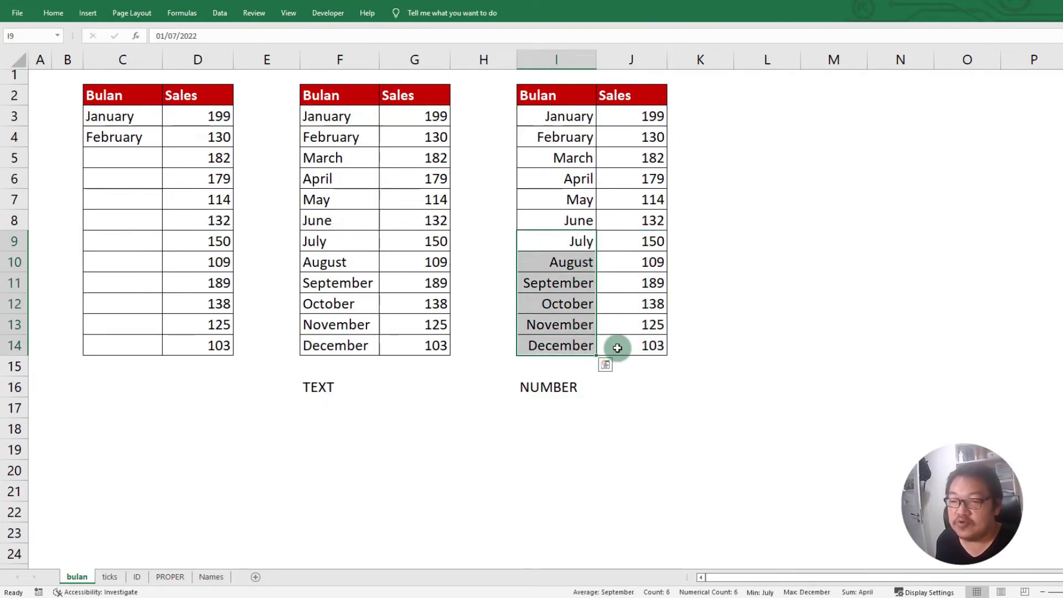
pyautogui.click(557, 414)
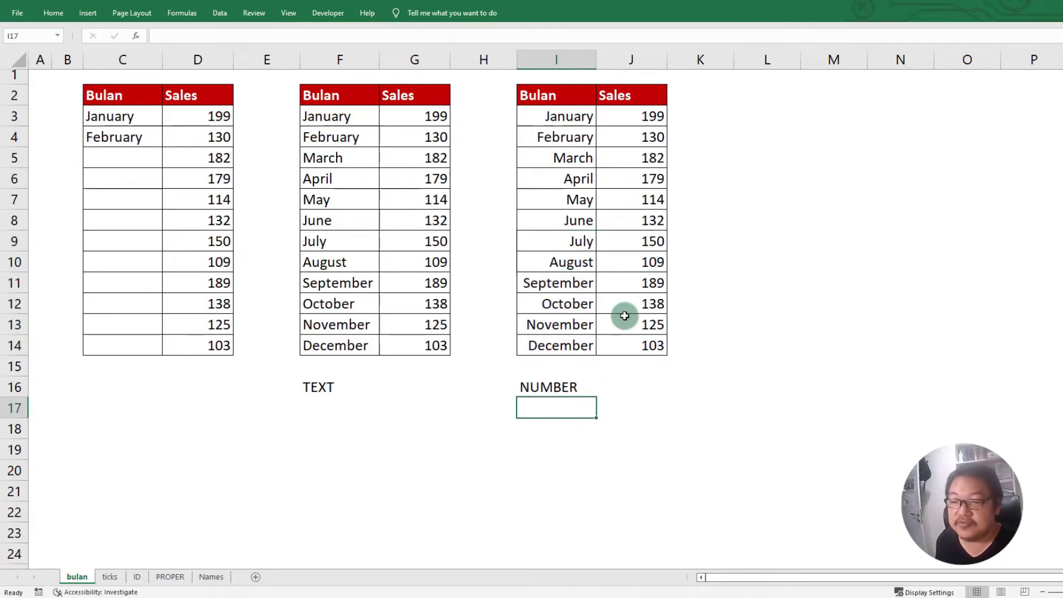
pyautogui.click(570, 422)
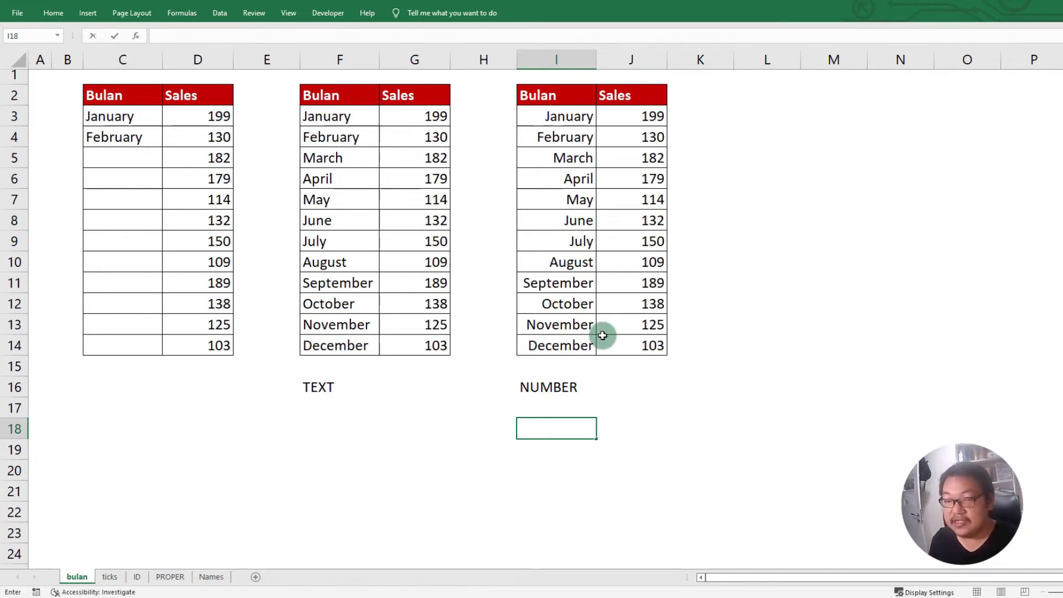
# Build =SUMIF(I3:I14;">="&I9;J3:J14) in I18 to total Sales from July onward.
pyautogui.write('=')
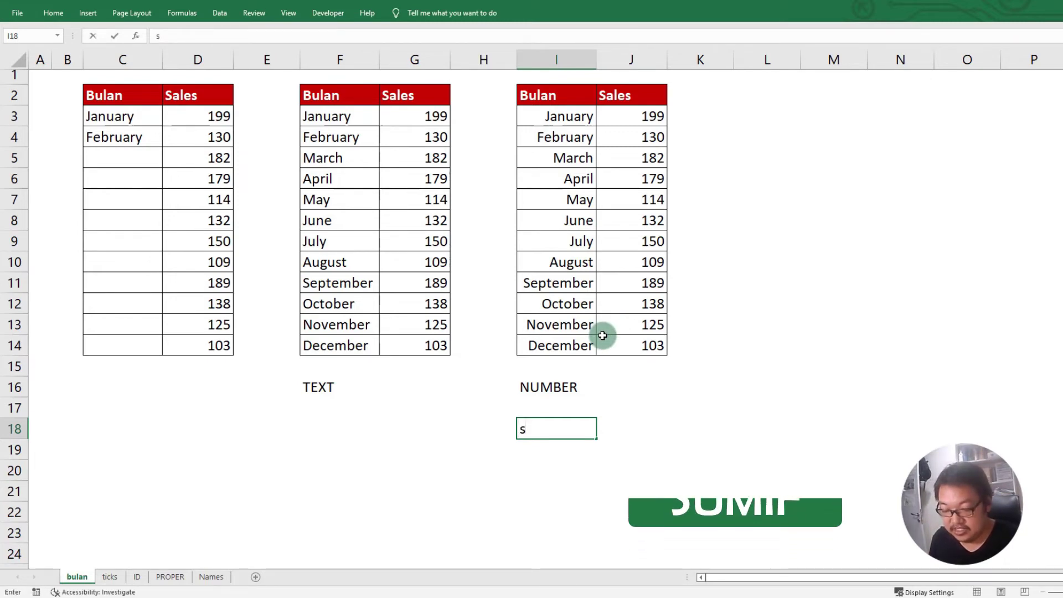
pyautogui.write('sumi')
pyautogui.press('Tab')
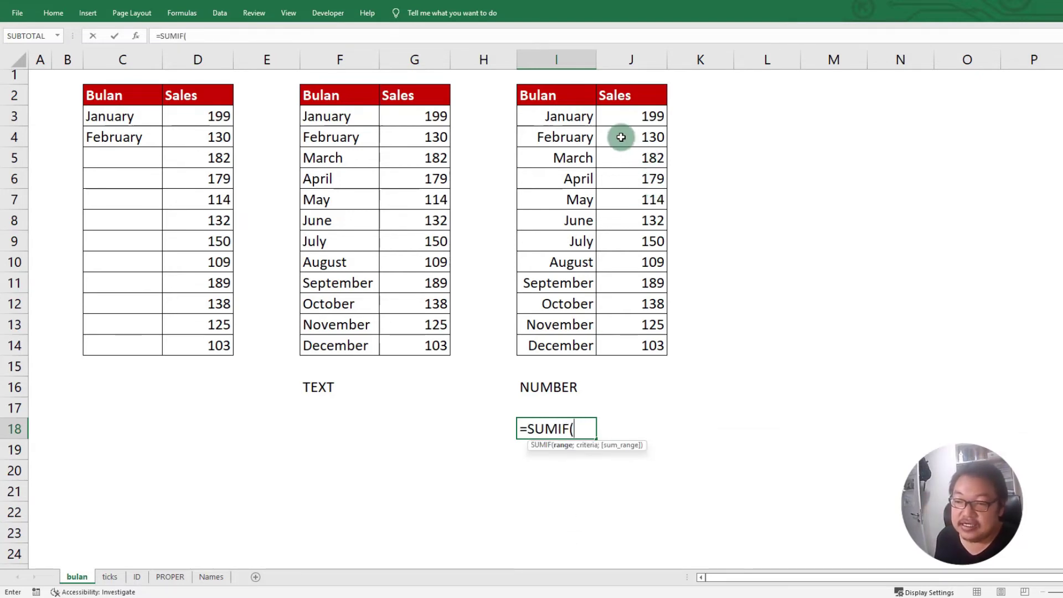
pyautogui.click(588, 114)
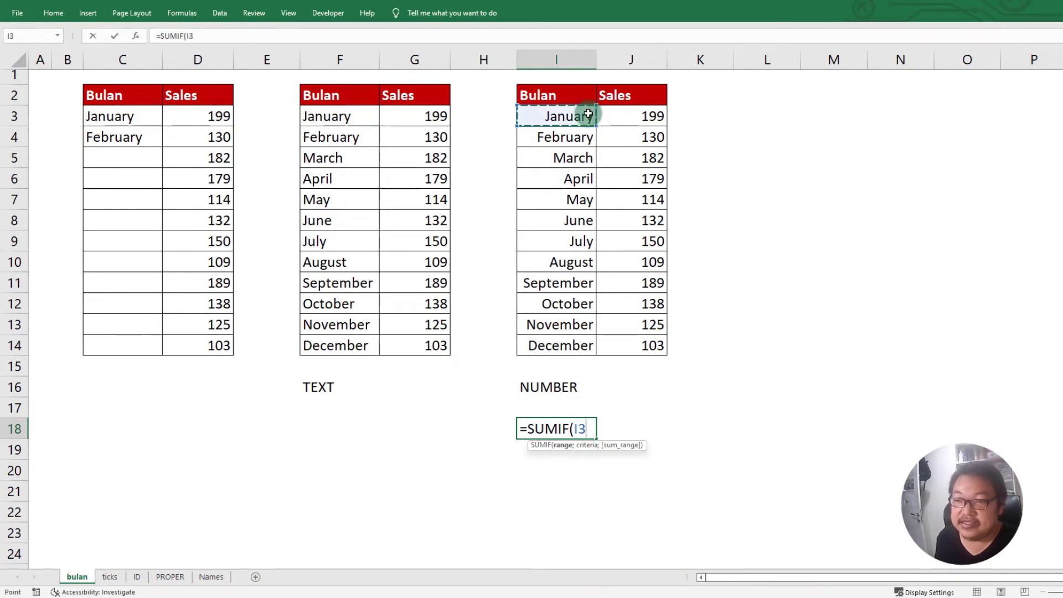
pyautogui.moveTo(588, 114); pyautogui.dragTo(582, 341)
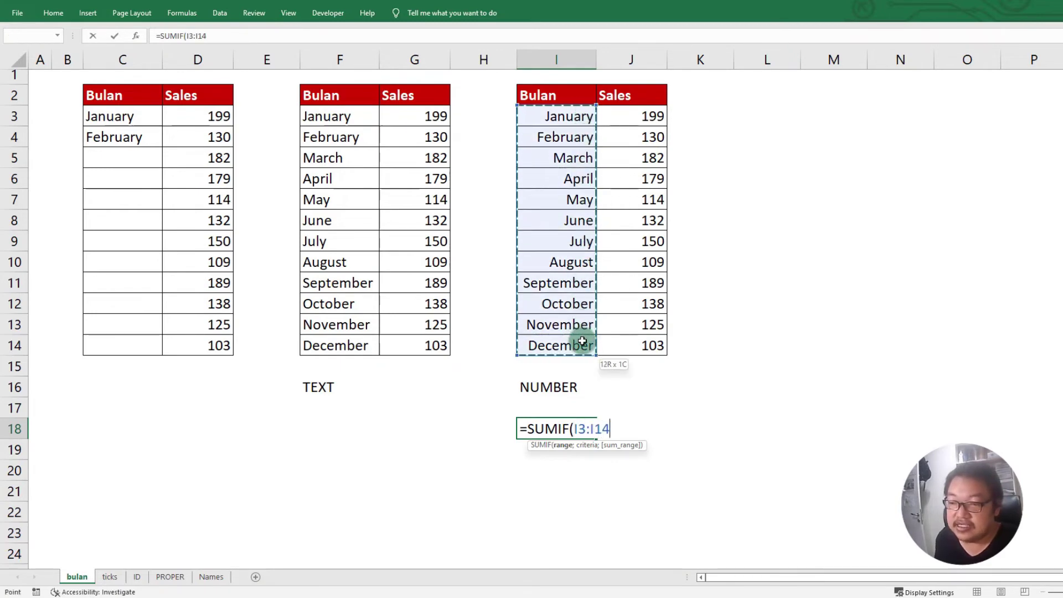
pyautogui.write(';">="&')
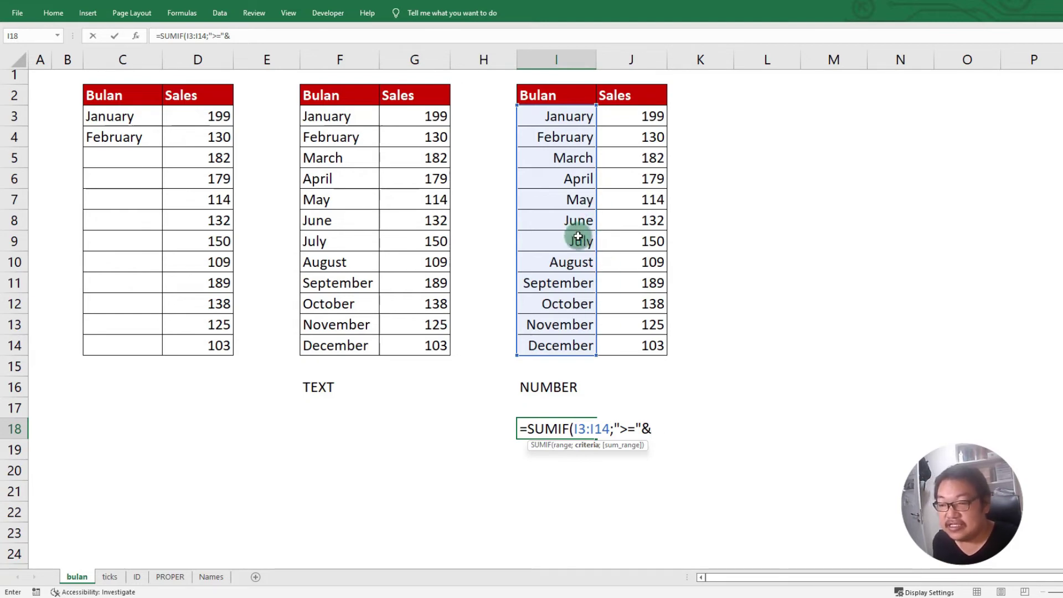
pyautogui.click(578, 238)
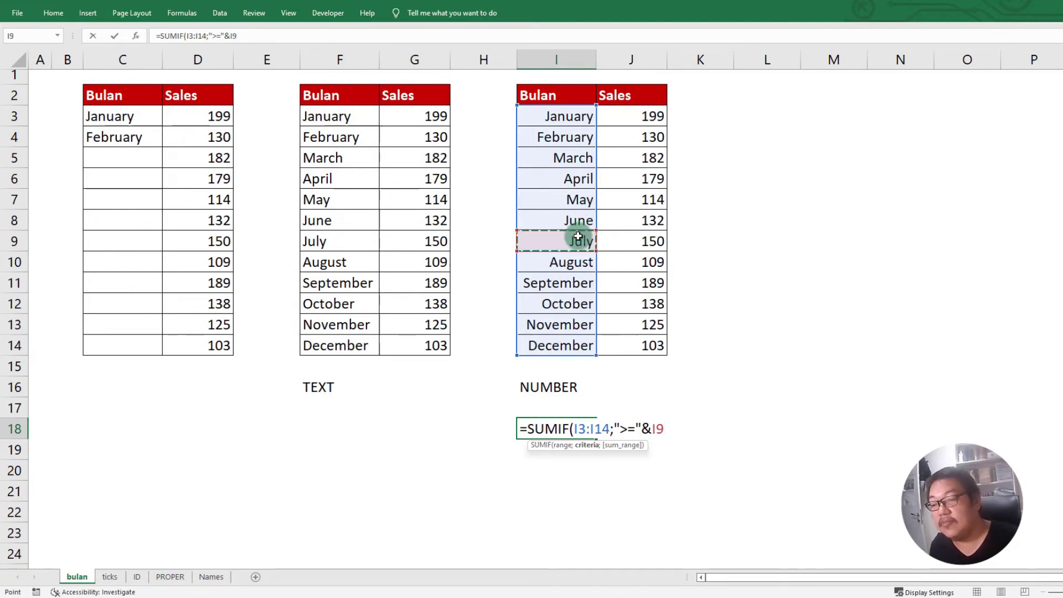
pyautogui.write(';')
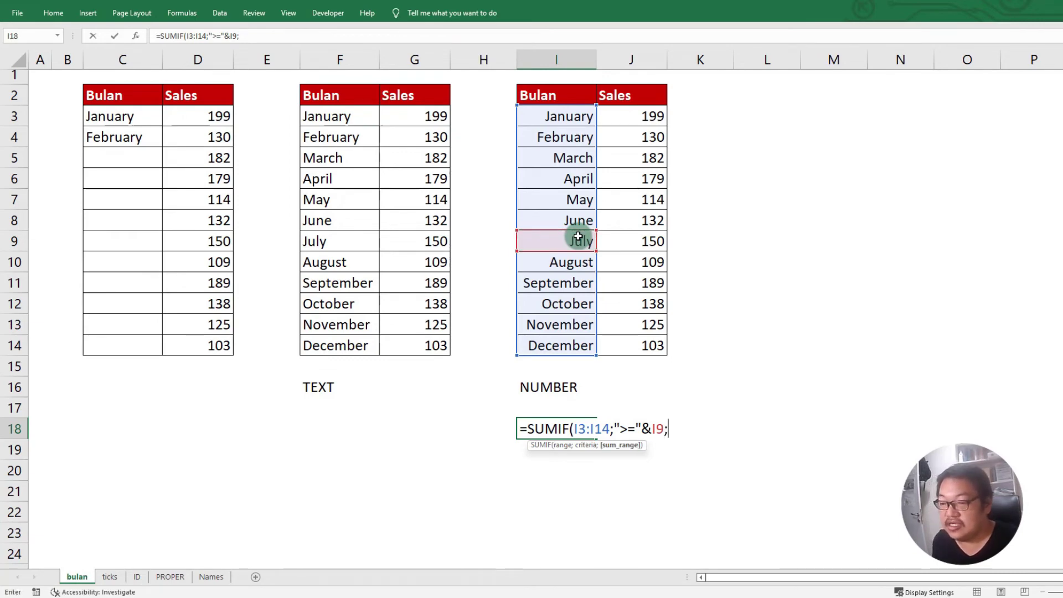
pyautogui.moveTo(633, 114); pyautogui.dragTo(640, 347)
# Confirm the SUMIF, format I18 as Number to show 814, and check the J9:J14 sum.
pyautogui.press('Return')
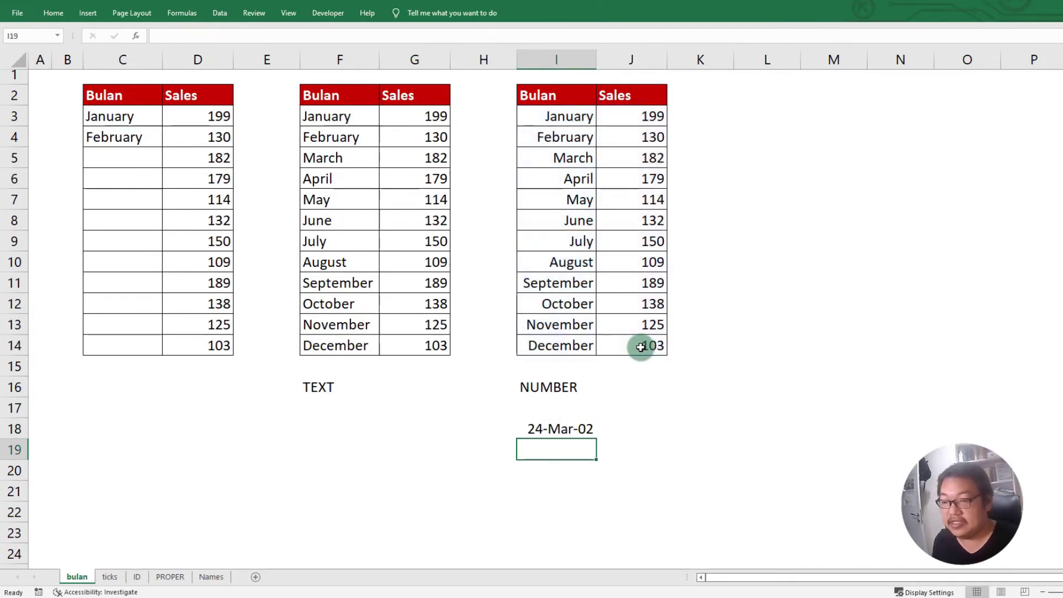
pyautogui.press('Up')
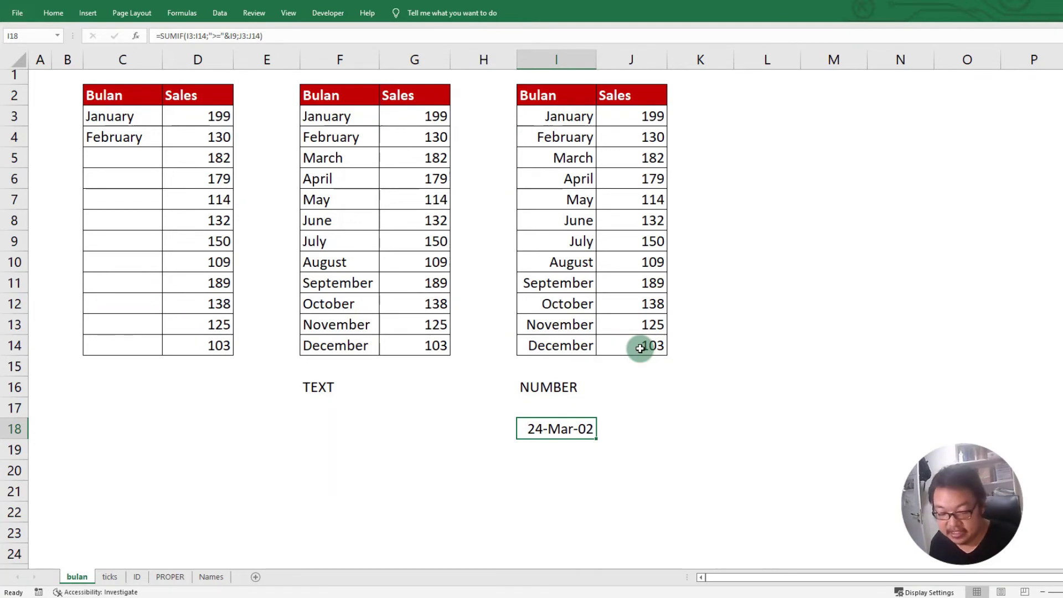
pyautogui.hotkey('ctrl', '1')
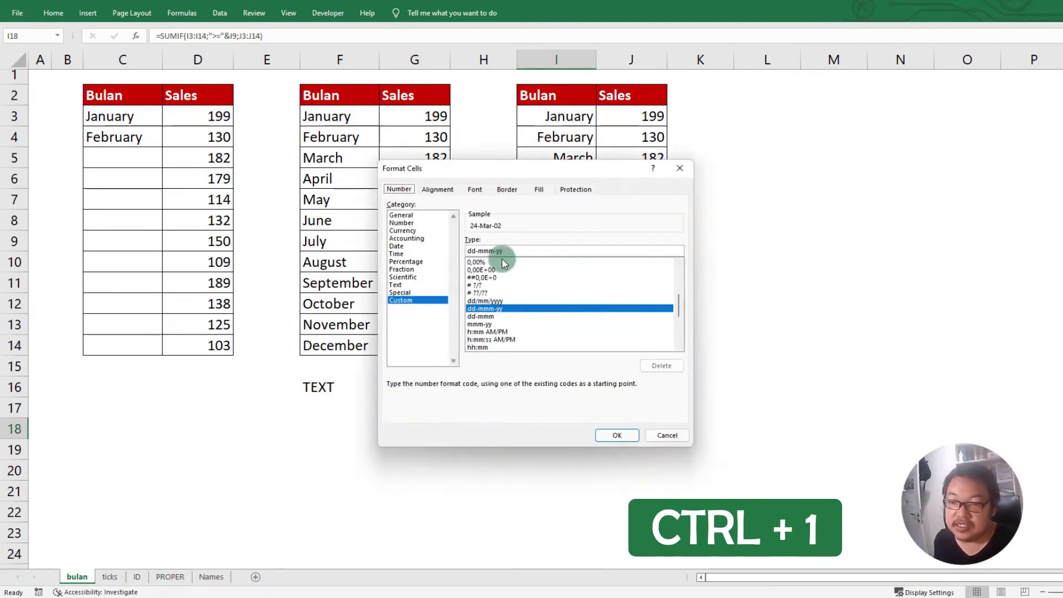
pyautogui.click(410, 223)
pyautogui.click(613, 434)
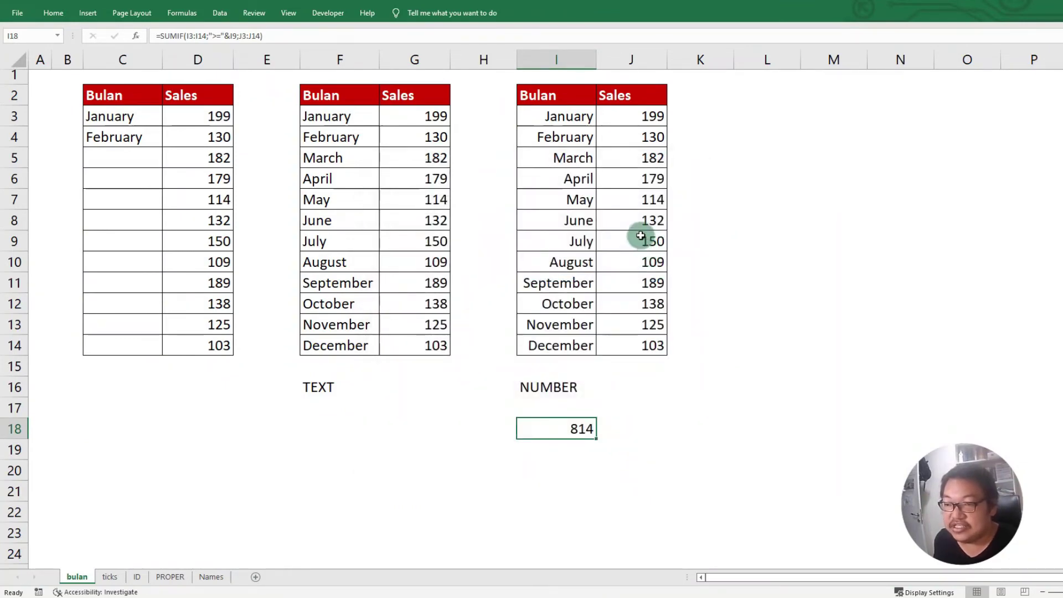
pyautogui.moveTo(631, 241); pyautogui.dragTo(638, 345)
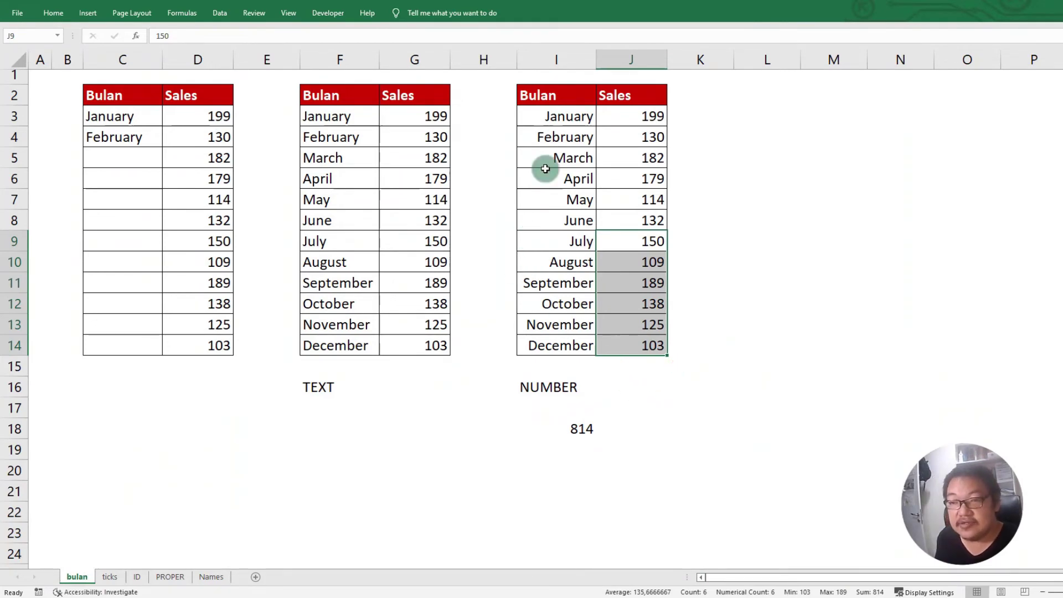
# Select the third table's month cells I3:I14.
pyautogui.moveTo(554, 128); pyautogui.dragTo(566, 347)
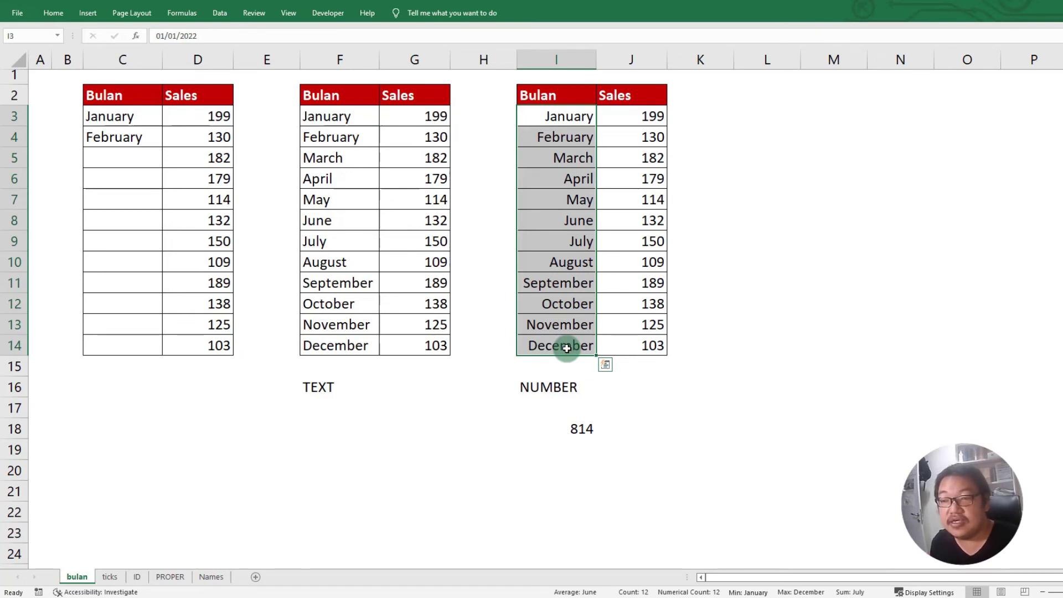
# Add the year to the custom month format so months read January 2022 through December 2022.
pyautogui.hotkey('ctrl', '1')
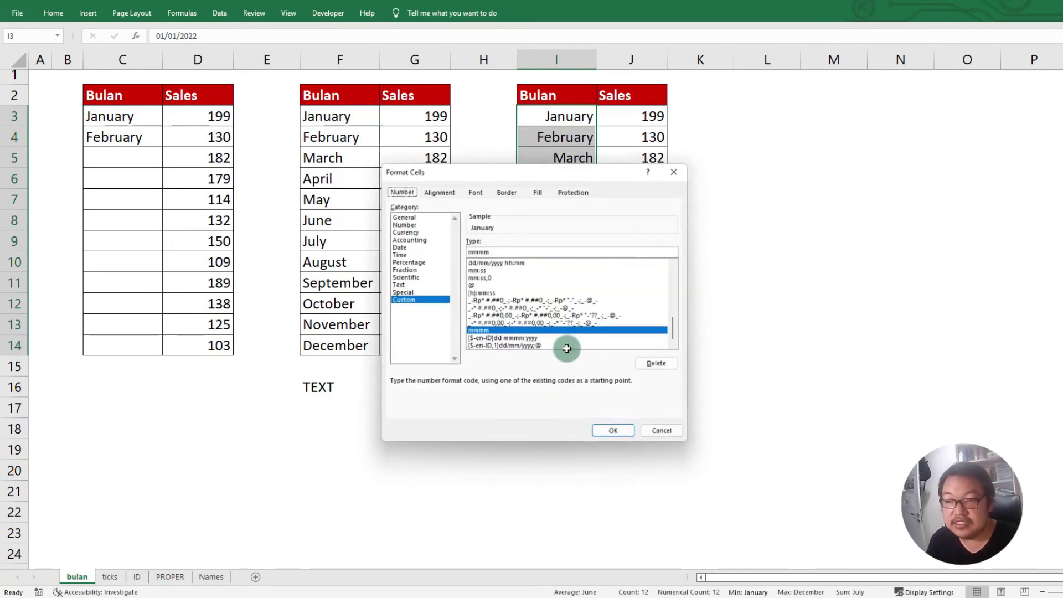
pyautogui.click(501, 250)
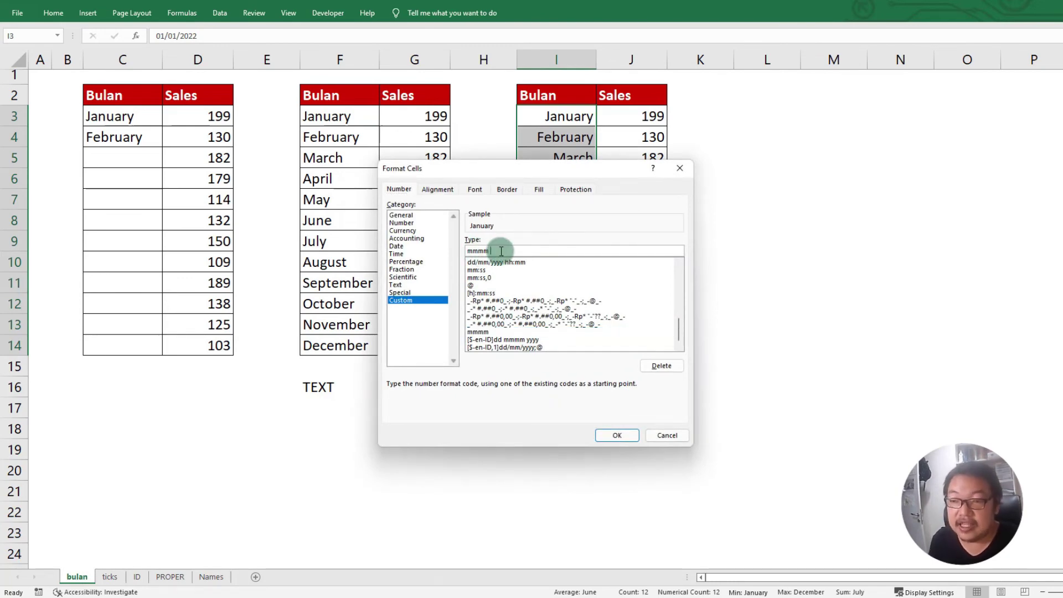
pyautogui.write('yyy')
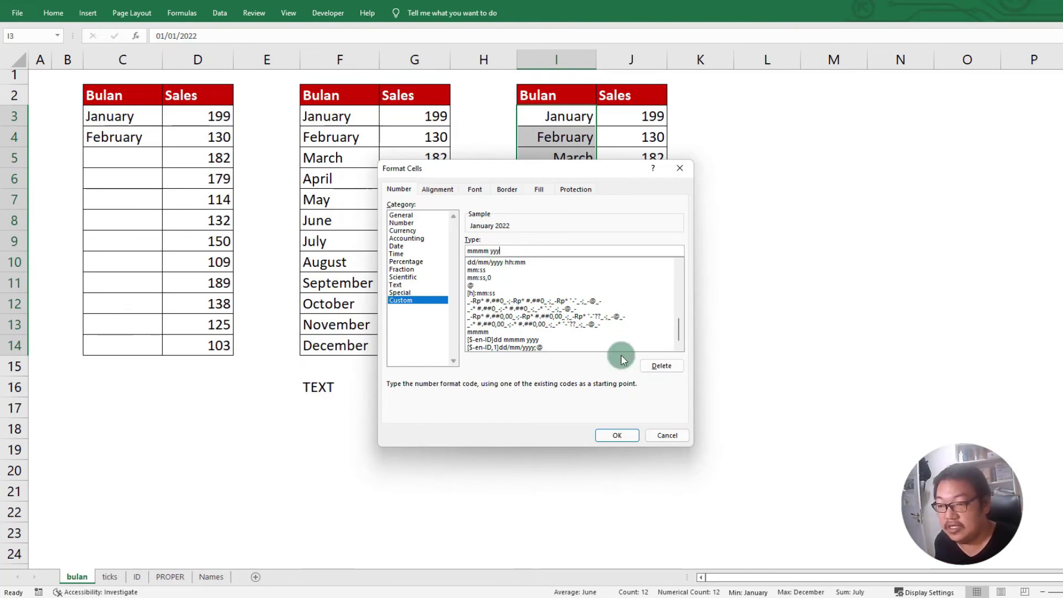
pyautogui.click(618, 435)
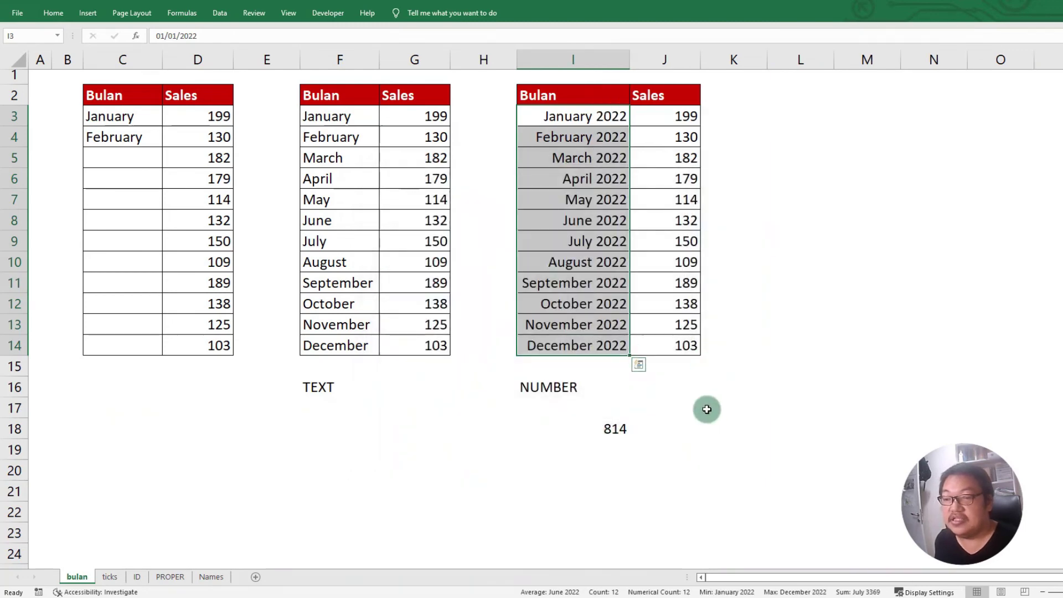
pyautogui.click(625, 431)
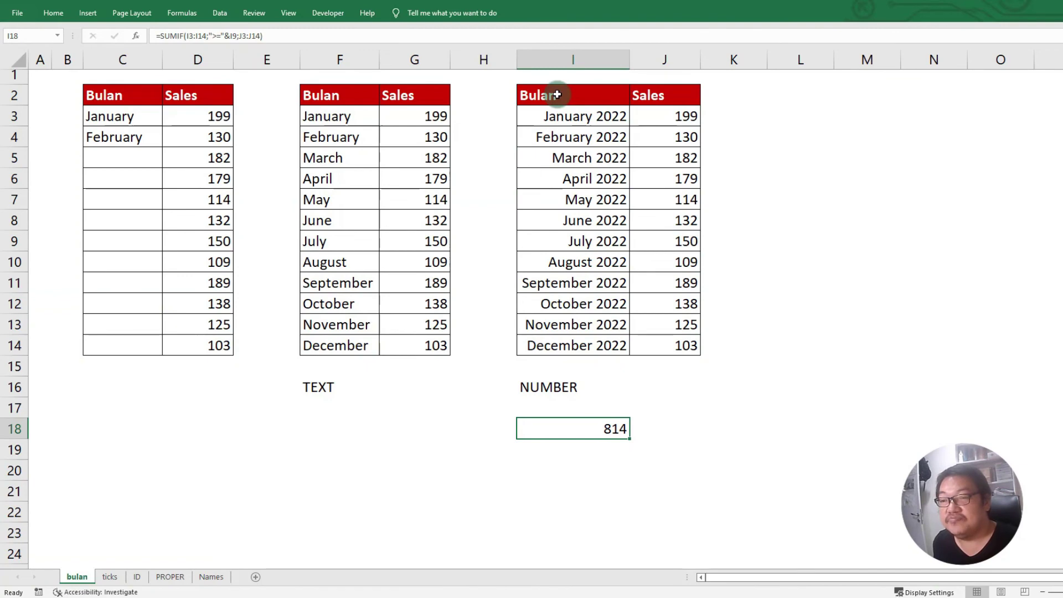
pyautogui.moveTo(556, 95); pyautogui.dragTo(681, 344)
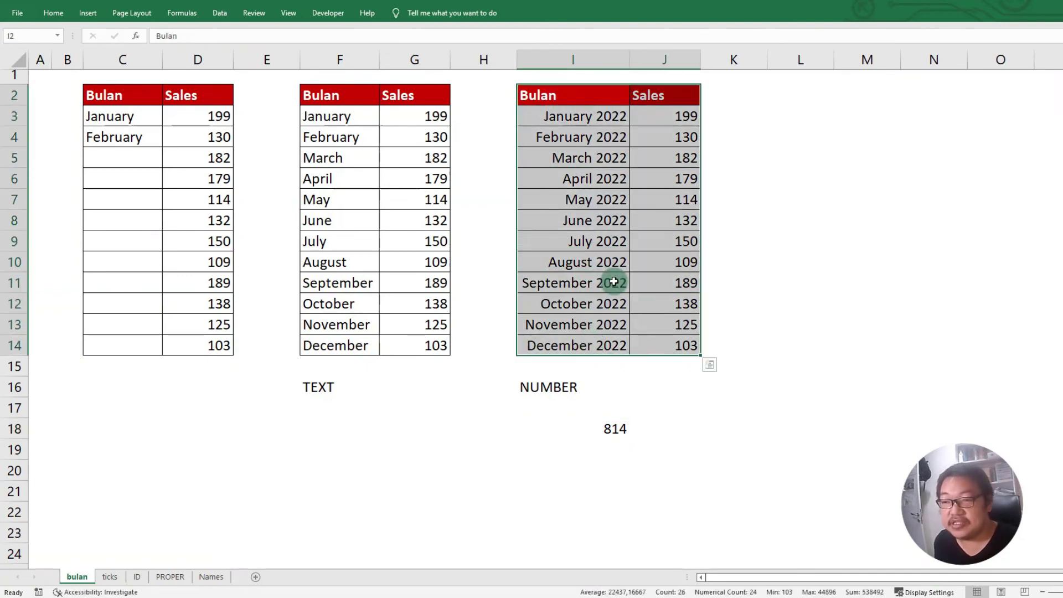